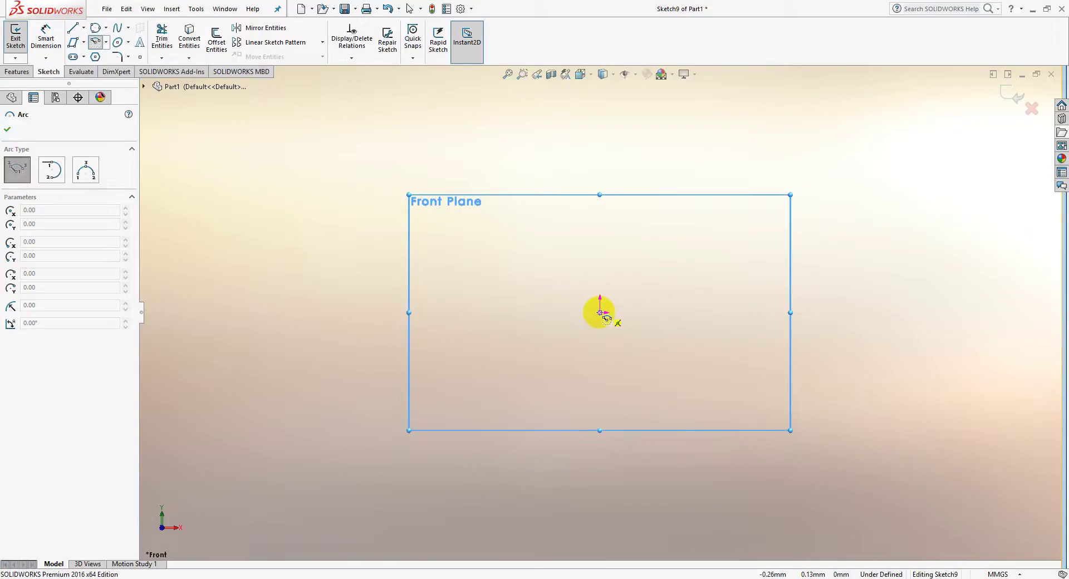
# - Sketch a centerpoint arc centred on the origin, with a radius of about 72 mm and a sweep of about 112°
pyautogui.click(599, 312)
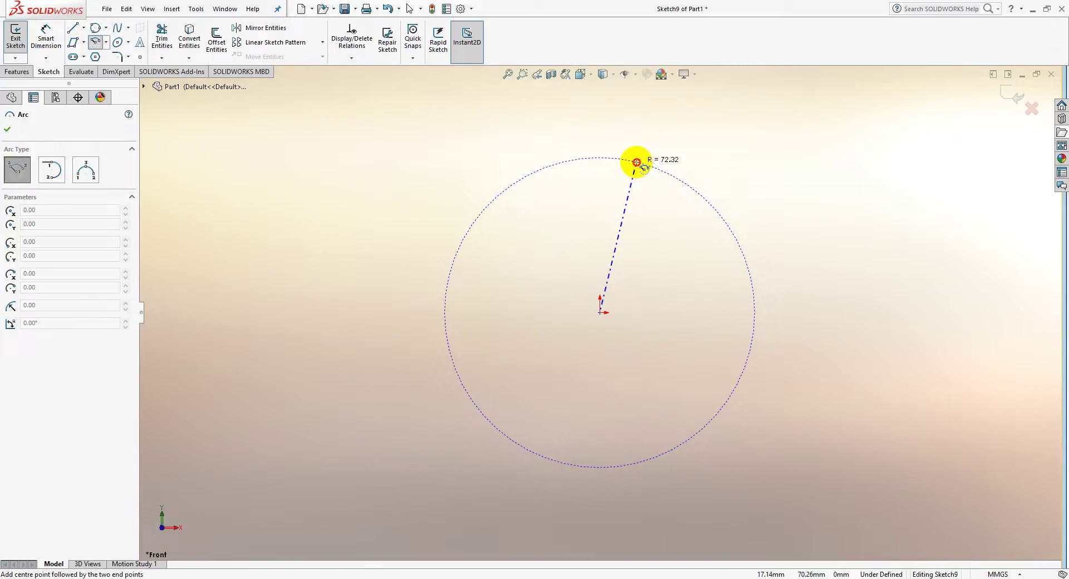
pyautogui.click(635, 162)
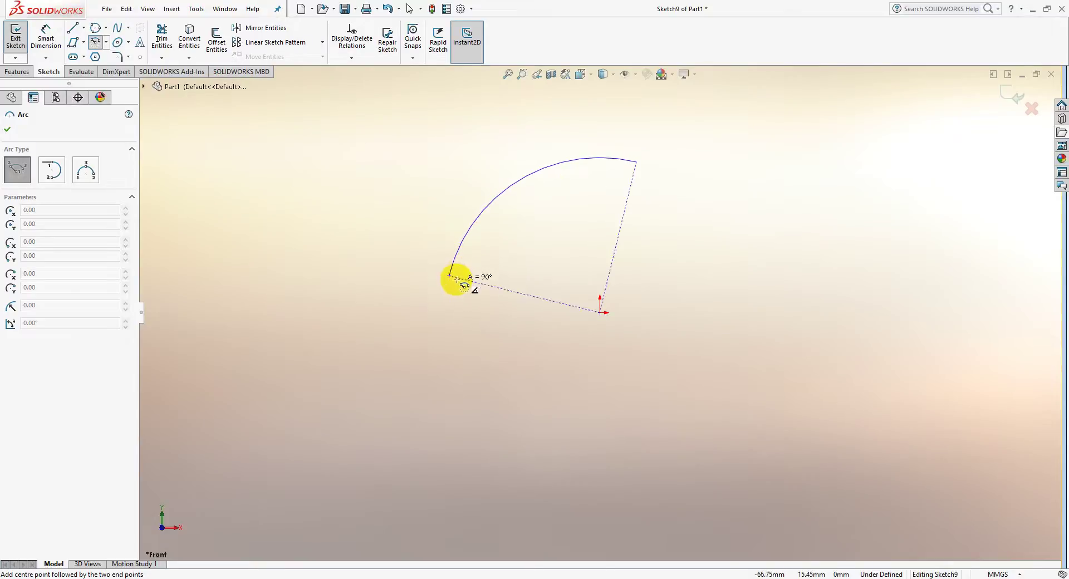
pyautogui.click(446, 335)
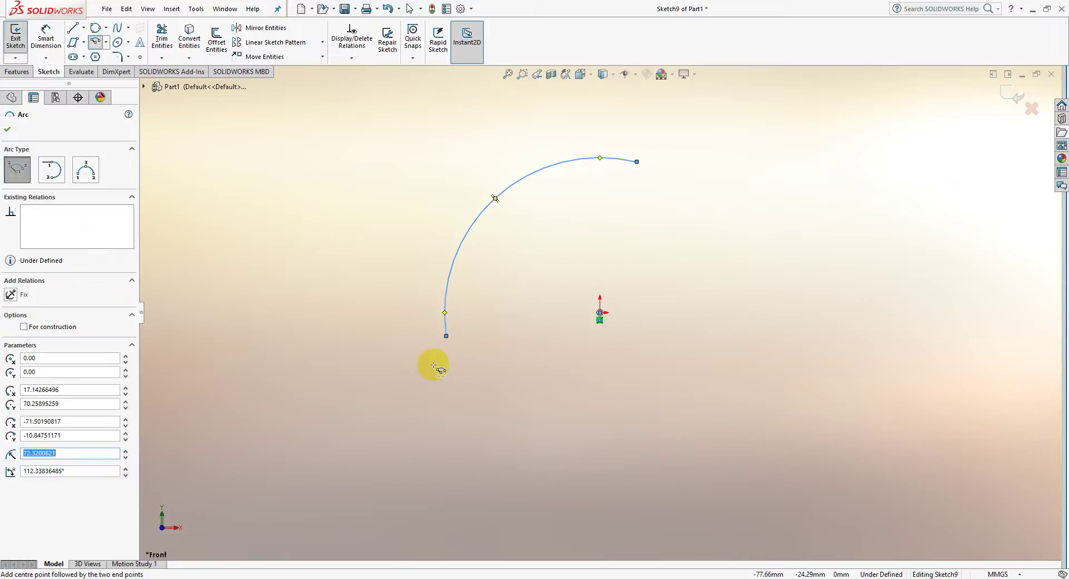
pyautogui.press('Escape')
# - Shrink the centerpoint arc to a radius of about 31 mm by moving its endpoints, and delete it
pyautogui.moveTo(446, 336); pyautogui.dragTo(498, 324)
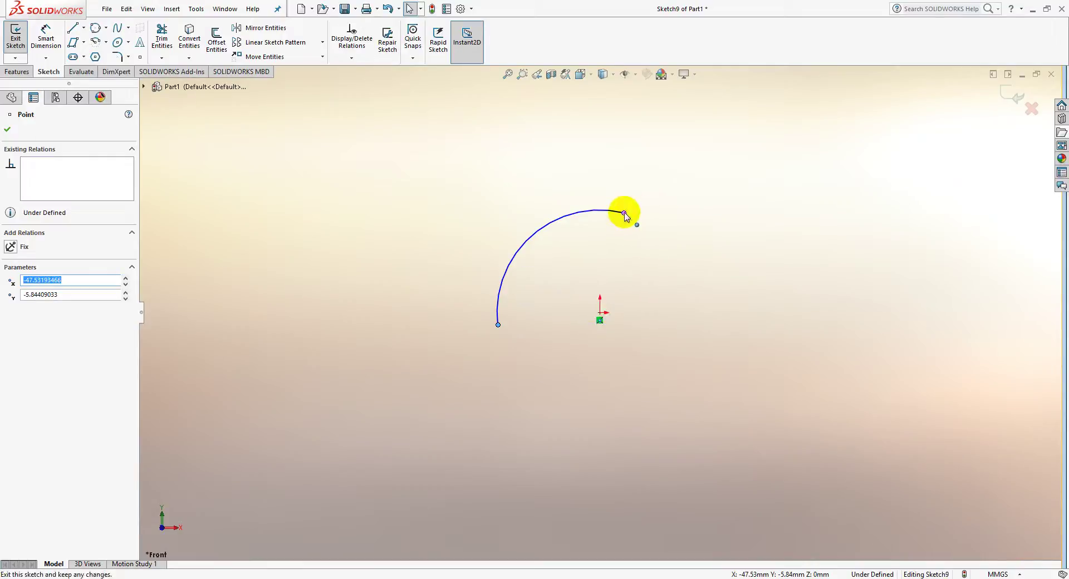
pyautogui.moveTo(624, 212); pyautogui.dragTo(613, 249)
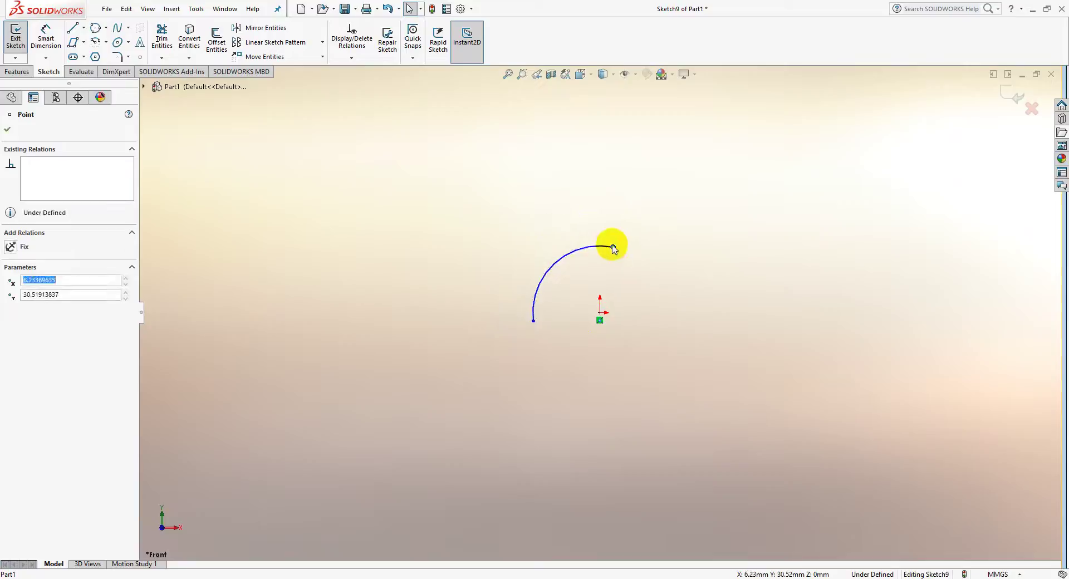
pyautogui.click(561, 258)
pyautogui.moveTo(724, 376); pyautogui.dragTo(445, 210)
pyautogui.press('Delete')
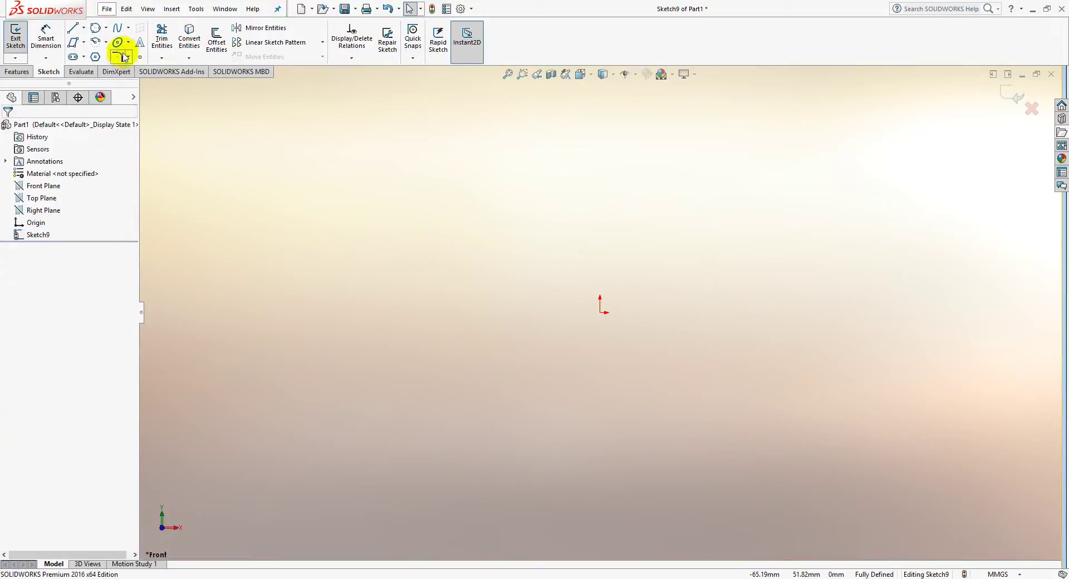
# - Sketch a 3 Point Arc starting at the origin, about 58 mm in radius with a sweep of about 233°, and delete it
pyautogui.click(106, 44)
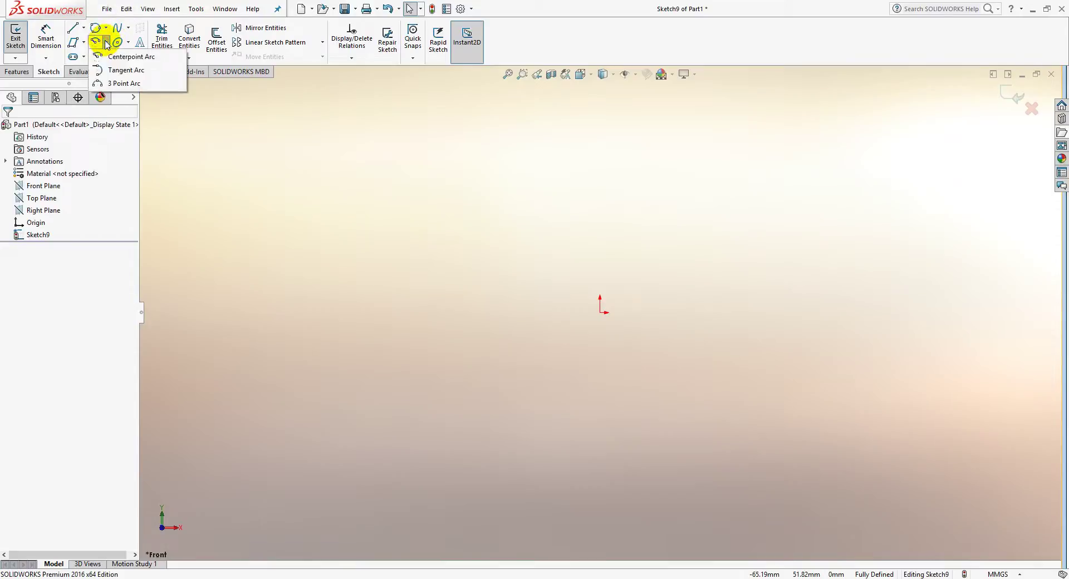
pyautogui.click(110, 83)
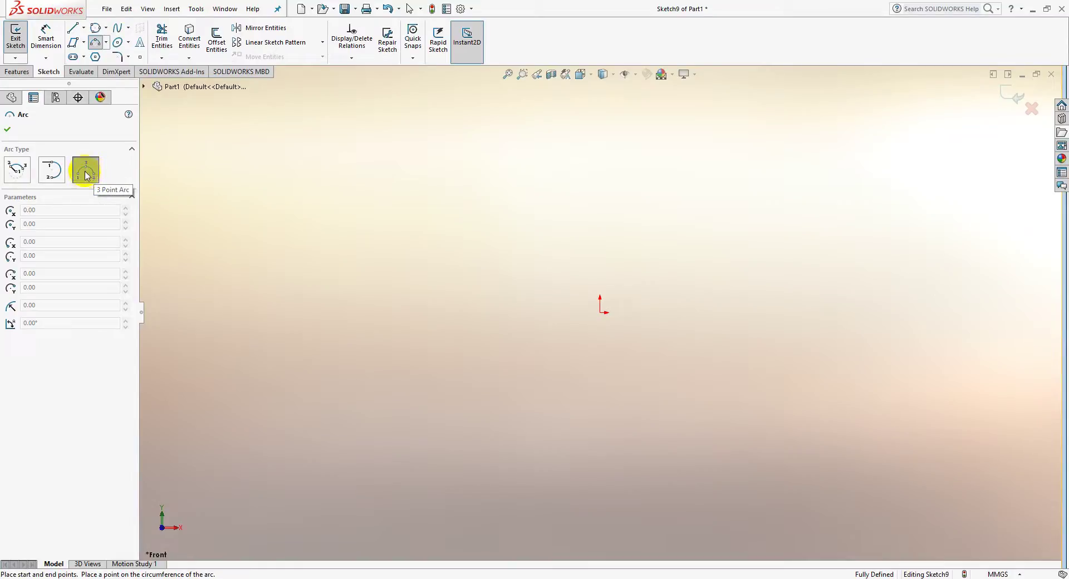
pyautogui.click(600, 313)
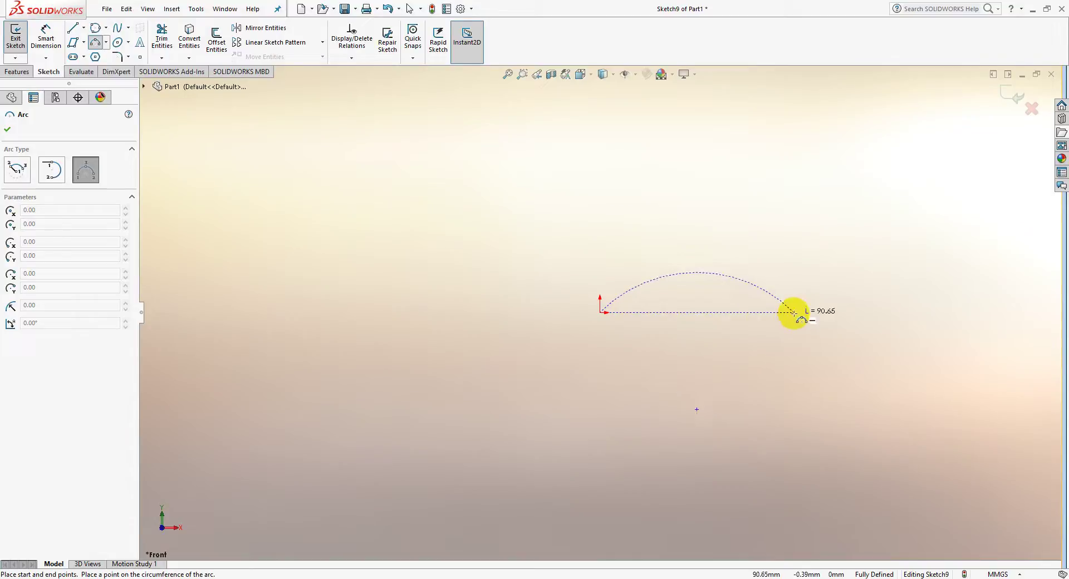
pyautogui.click(819, 335)
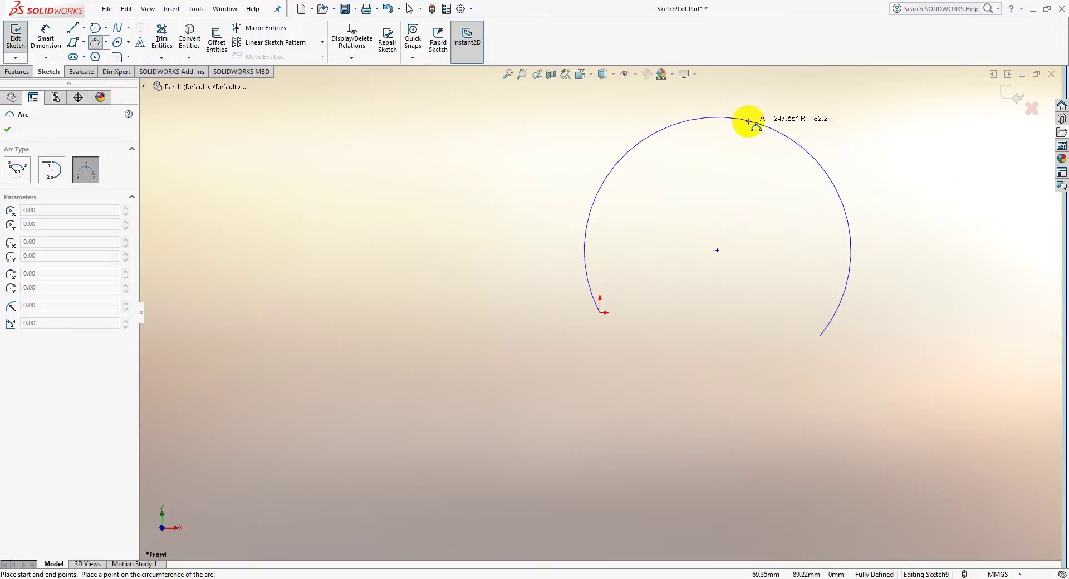
pyautogui.click(746, 149)
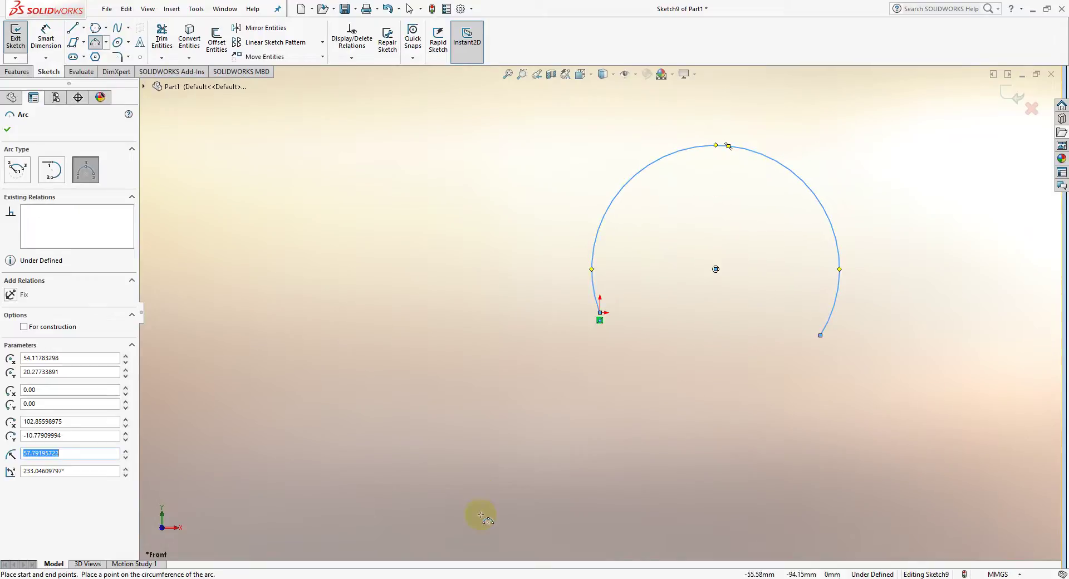
pyautogui.press('Escape')
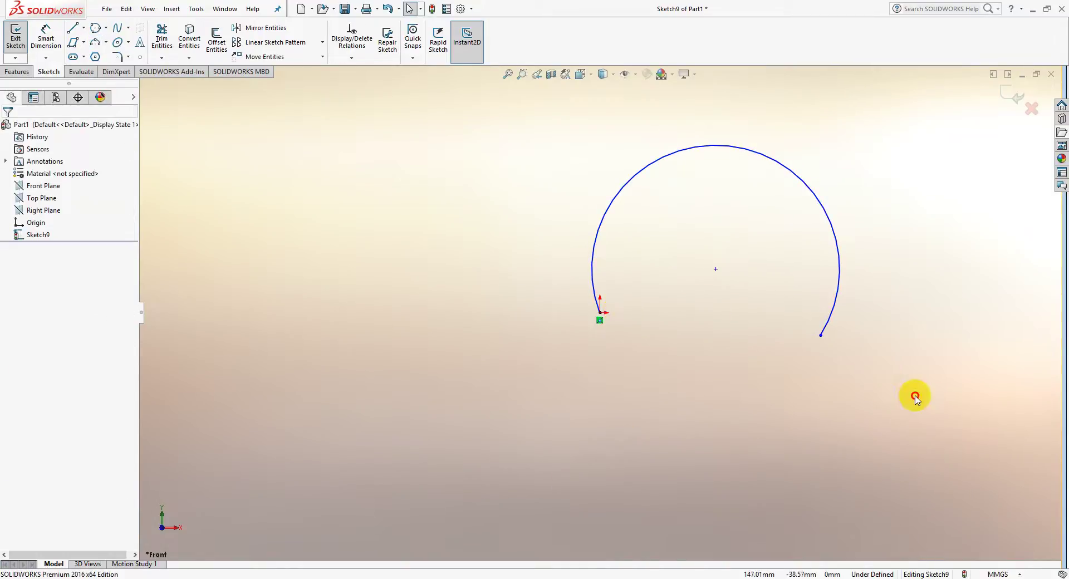
pyautogui.moveTo(891, 385); pyautogui.dragTo(544, 114)
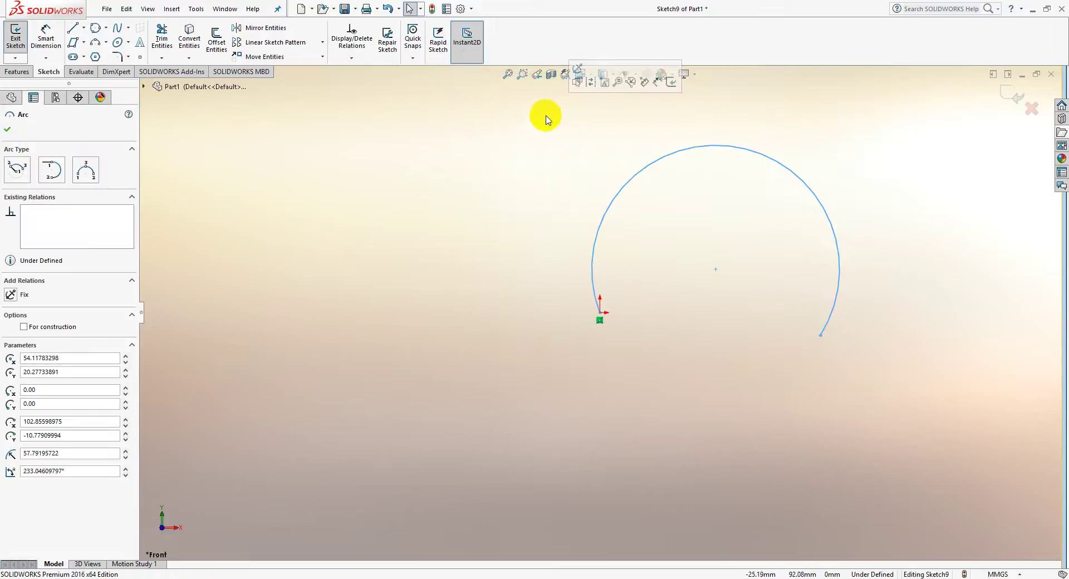
pyautogui.press('Delete')
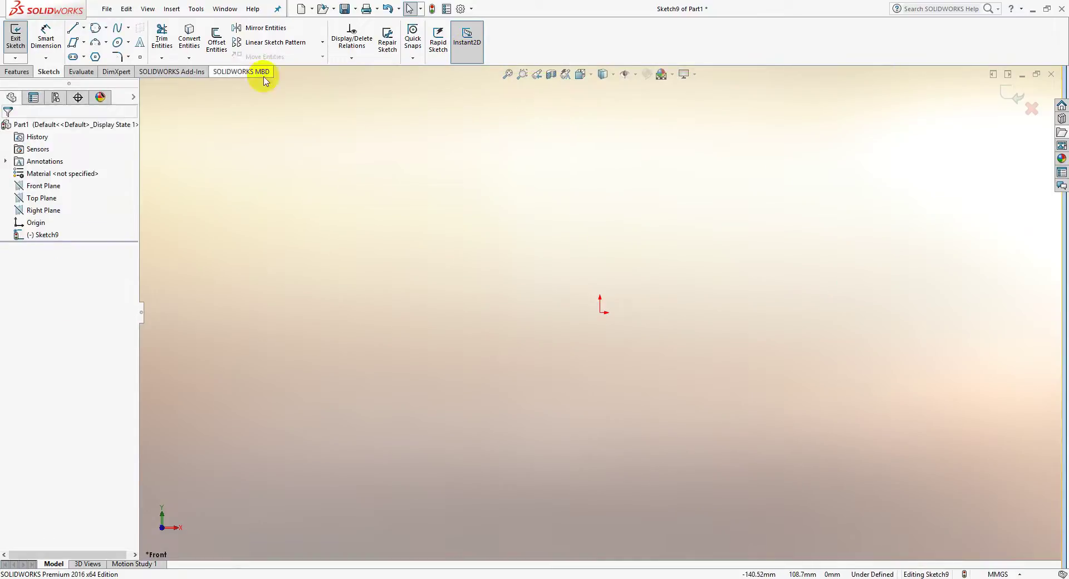
pyautogui.click(106, 42)
pyautogui.click(118, 71)
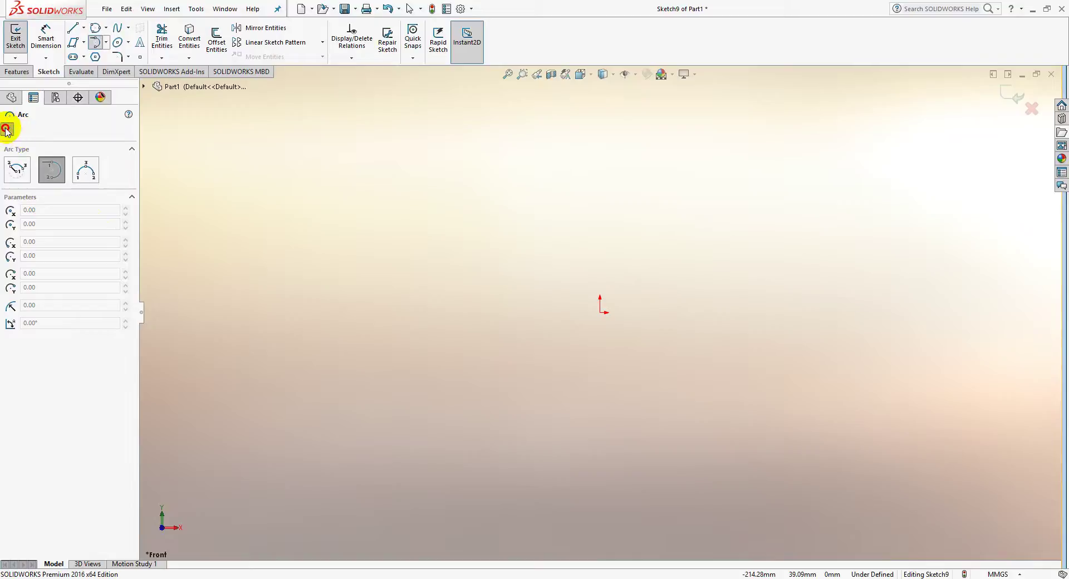
pyautogui.click(5, 129)
# - Sketch a horizontal line about 60 mm long from the origin along the positive X direction
pyautogui.click(76, 28)
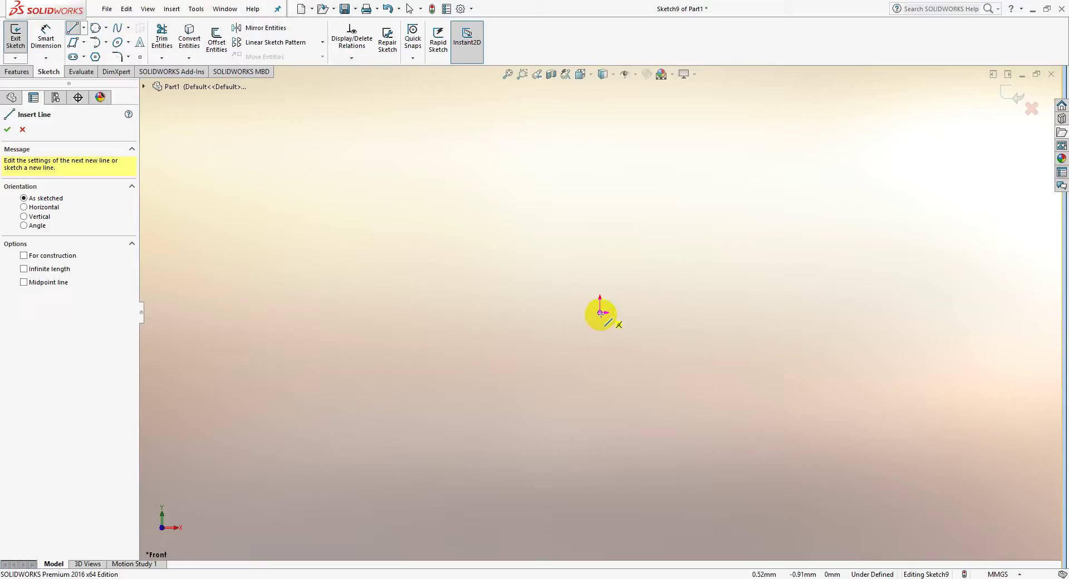
pyautogui.click(600, 312)
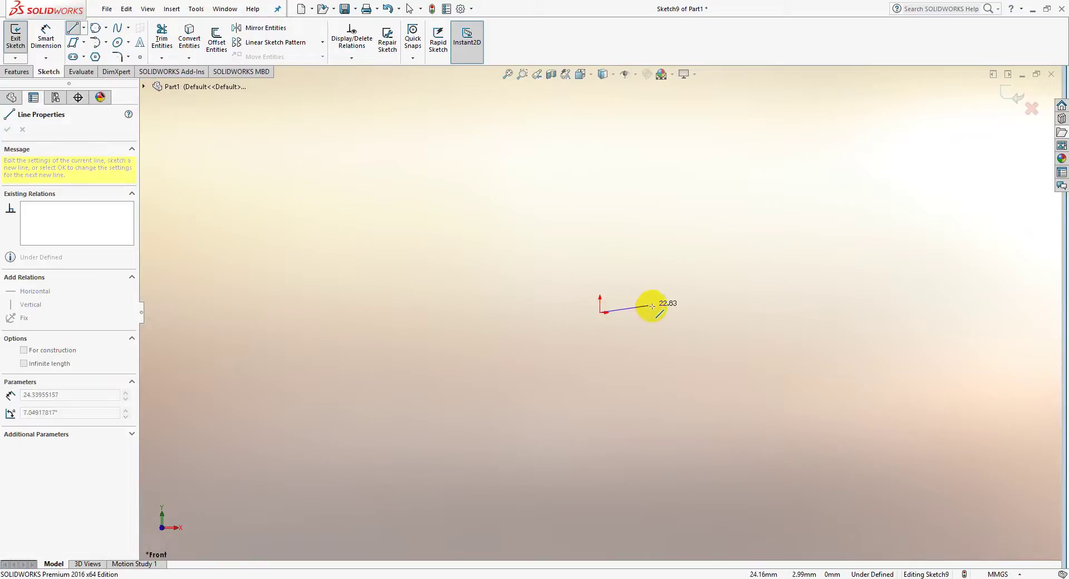
pyautogui.click(729, 313)
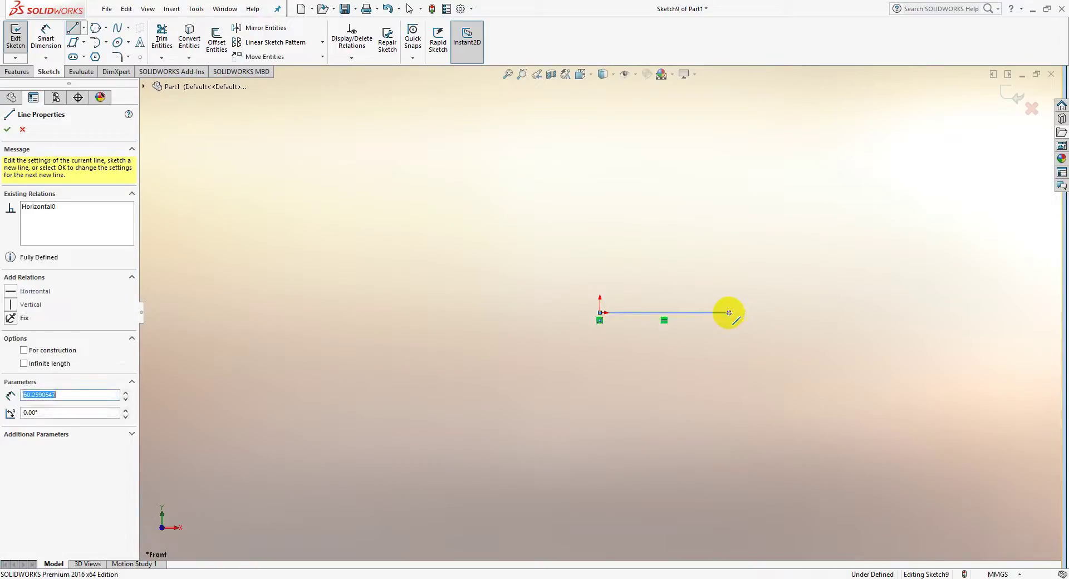
pyautogui.press('Escape')
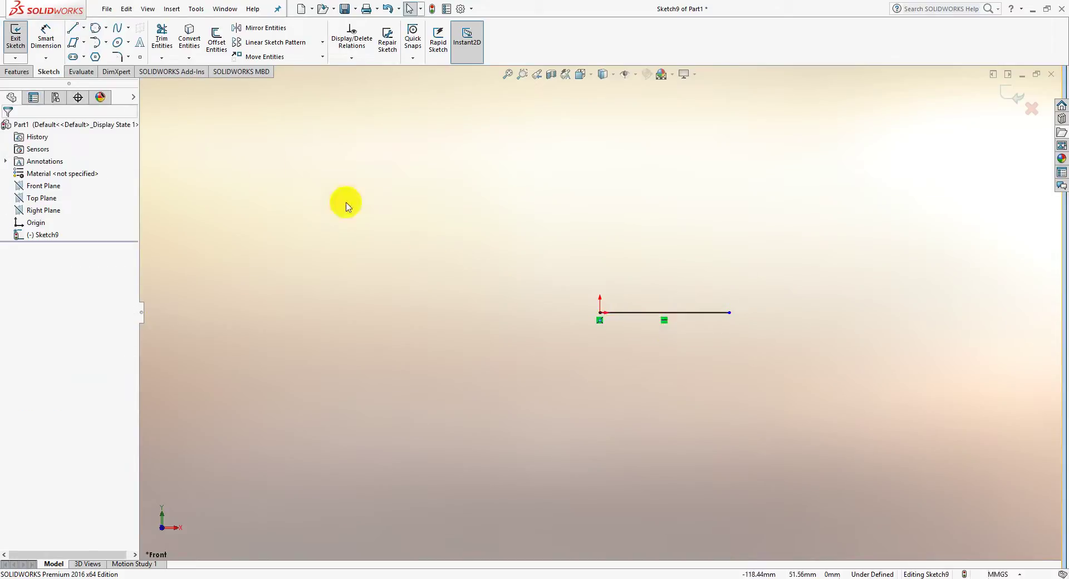
# - Dimension the horizontal line's length at 60 mm
pyautogui.click(45, 34)
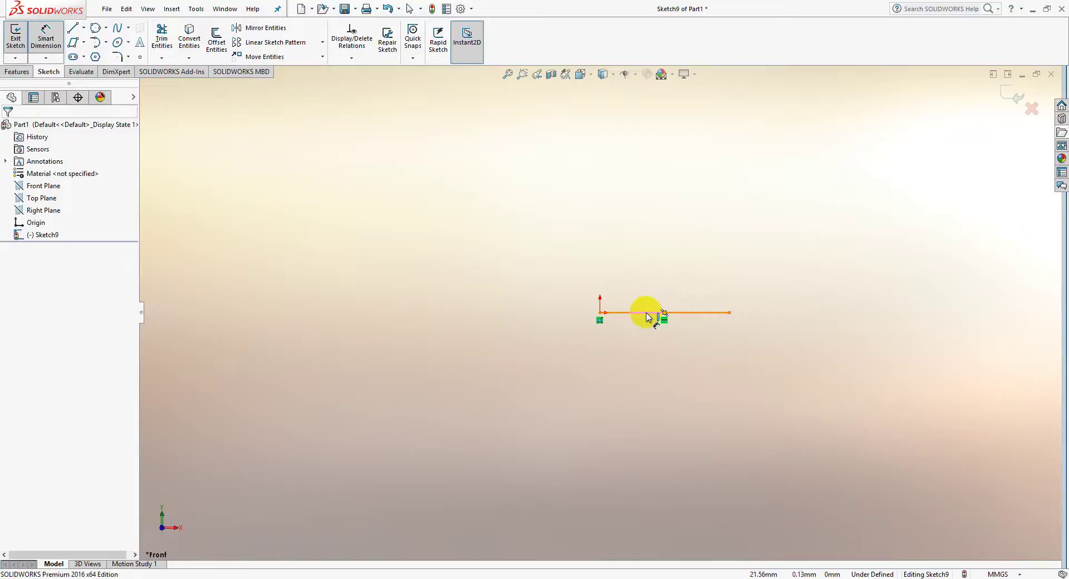
pyautogui.click(647, 312)
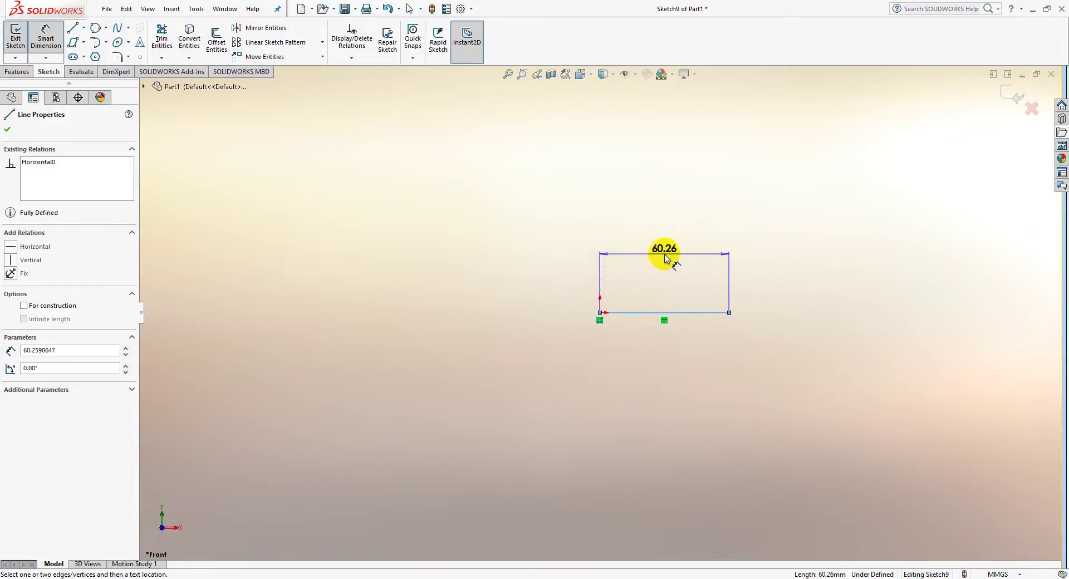
pyautogui.click(664, 281)
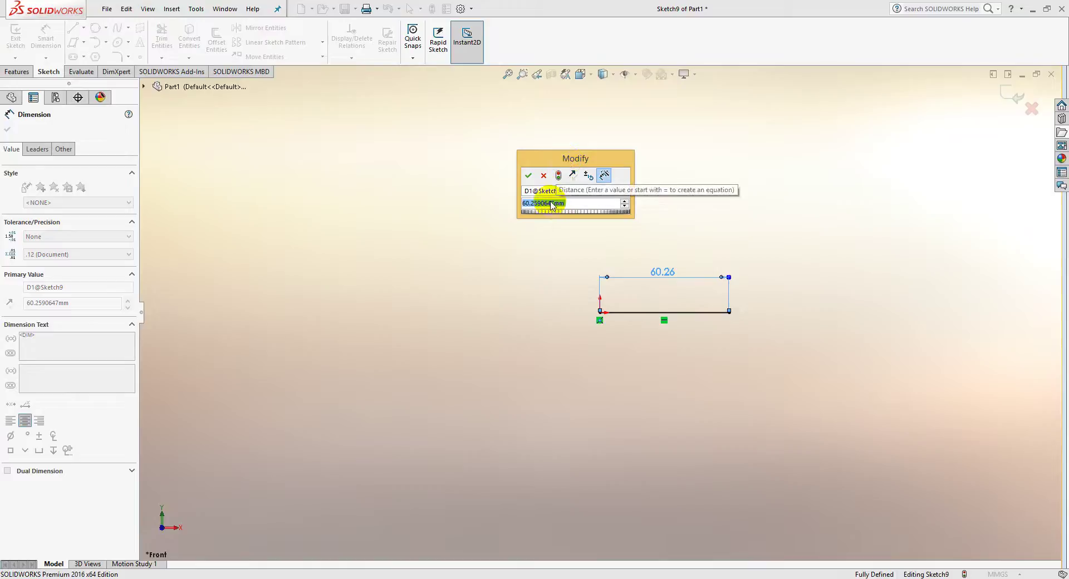
pyautogui.write('60')
pyautogui.press('Return')
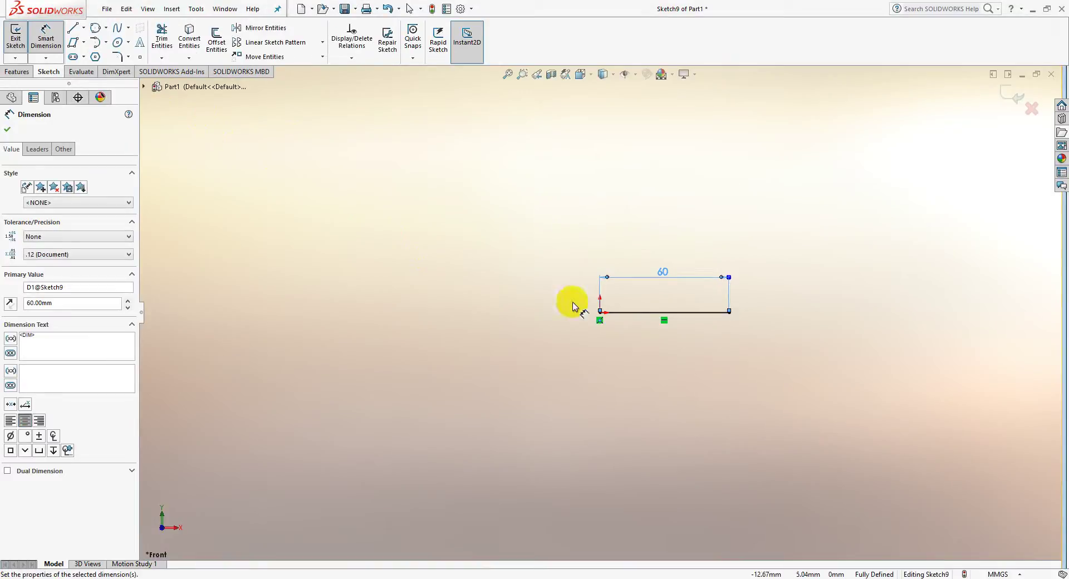
pyautogui.press('Escape')
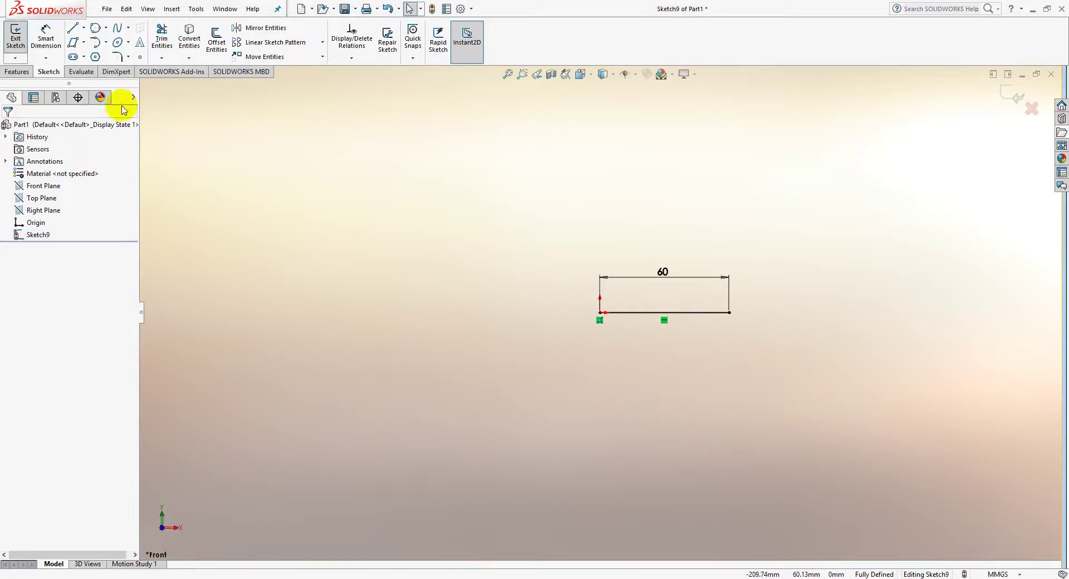
# - Sketch a Tangent Arc curving upward from the line's free end, with a radius of about 70 mm
pyautogui.click(95, 41)
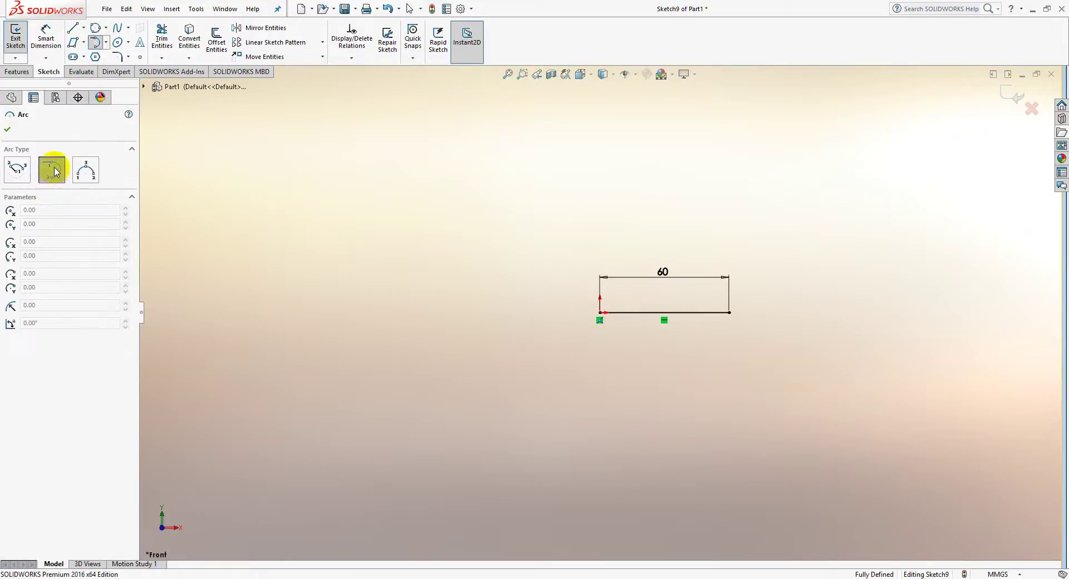
pyautogui.click(728, 312)
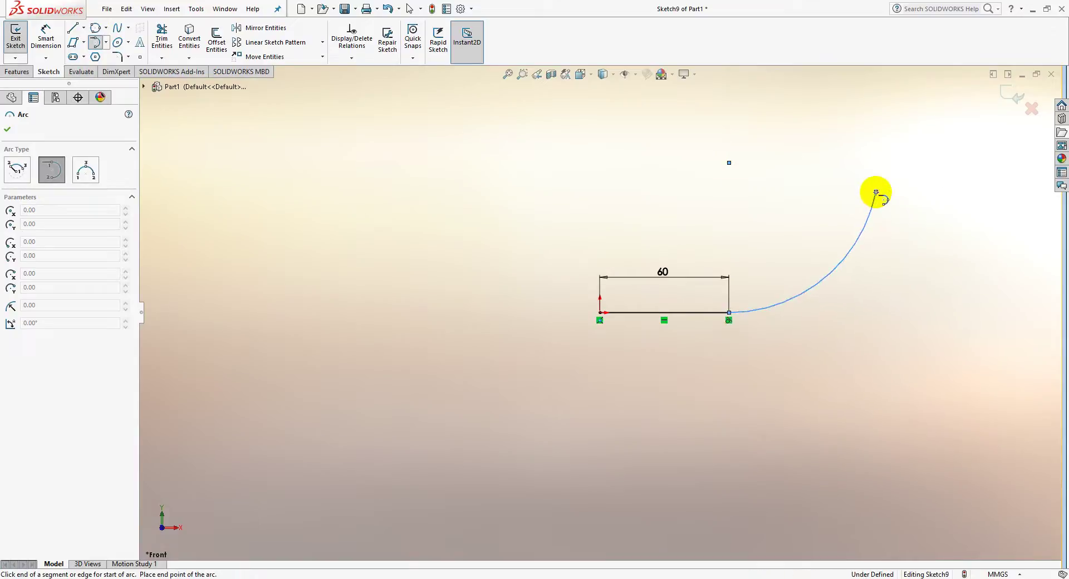
pyautogui.click(876, 192)
pyautogui.press('Escape')
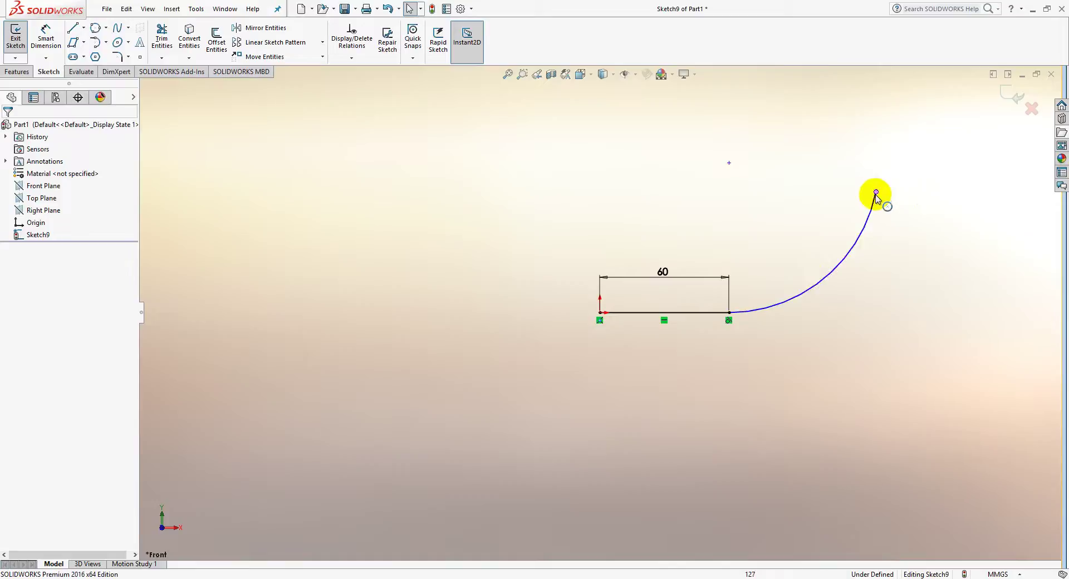
# - Check the arc's start and centre points together, and move its free end inward to about X 111 mm, Y 36 mm
pyautogui.click(729, 313)
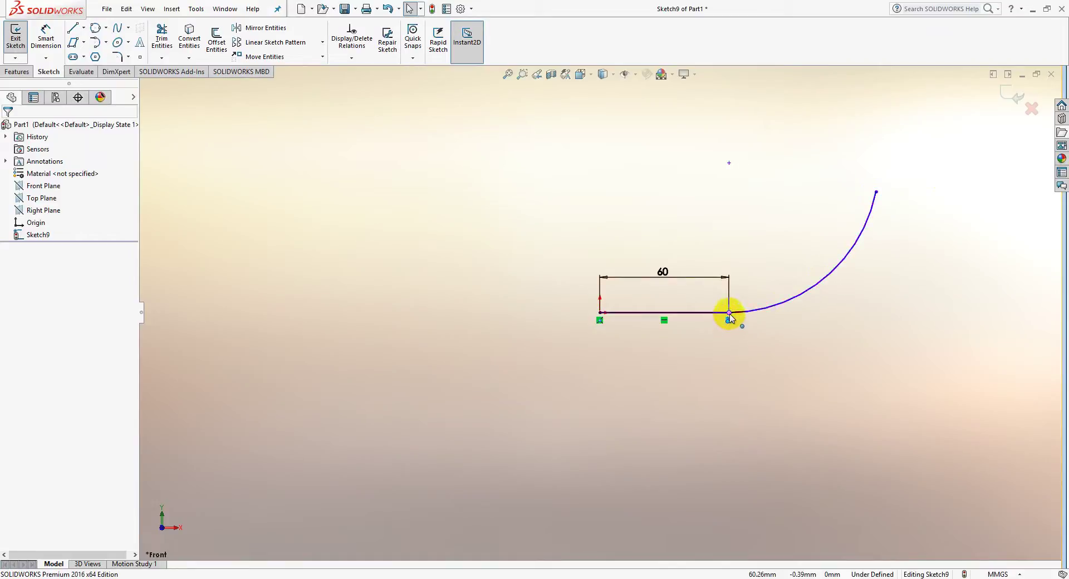
pyautogui.keyDown('ctrl'); pyautogui.click(729, 164); pyautogui.keyUp('ctrl')
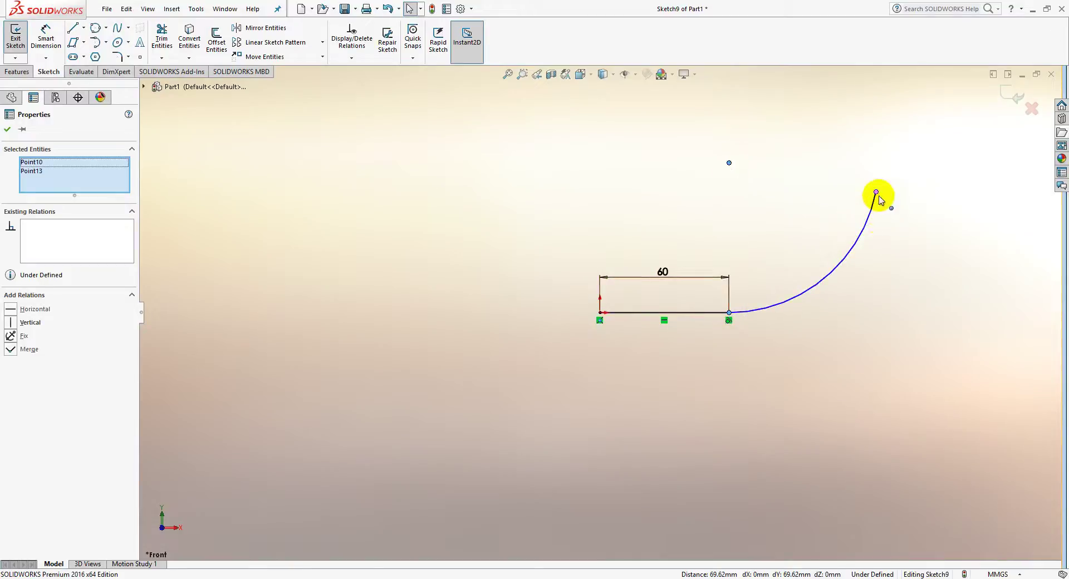
pyautogui.moveTo(875, 192); pyautogui.dragTo(838, 236)
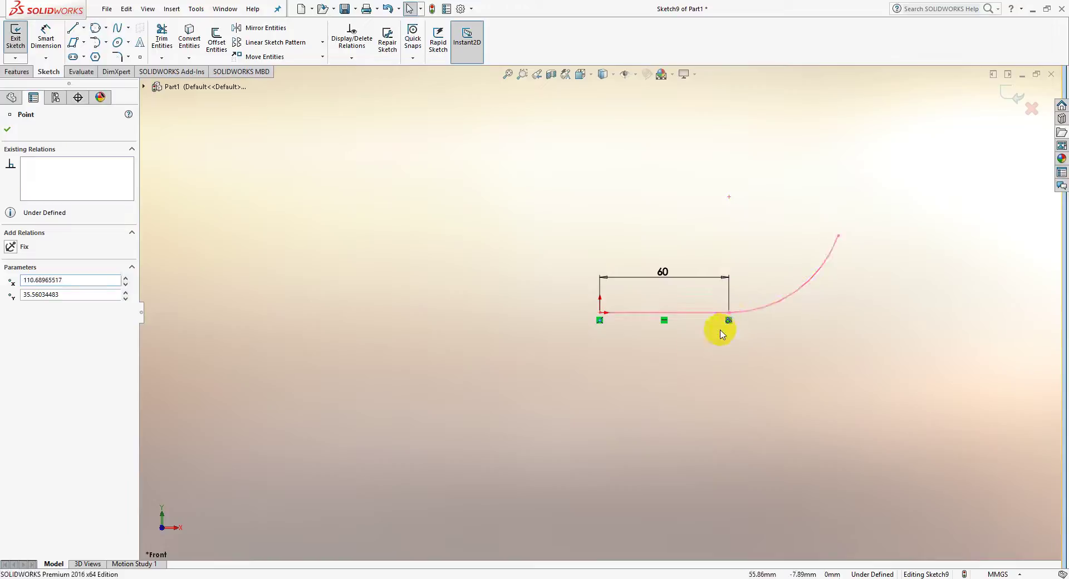
pyautogui.click(756, 374)
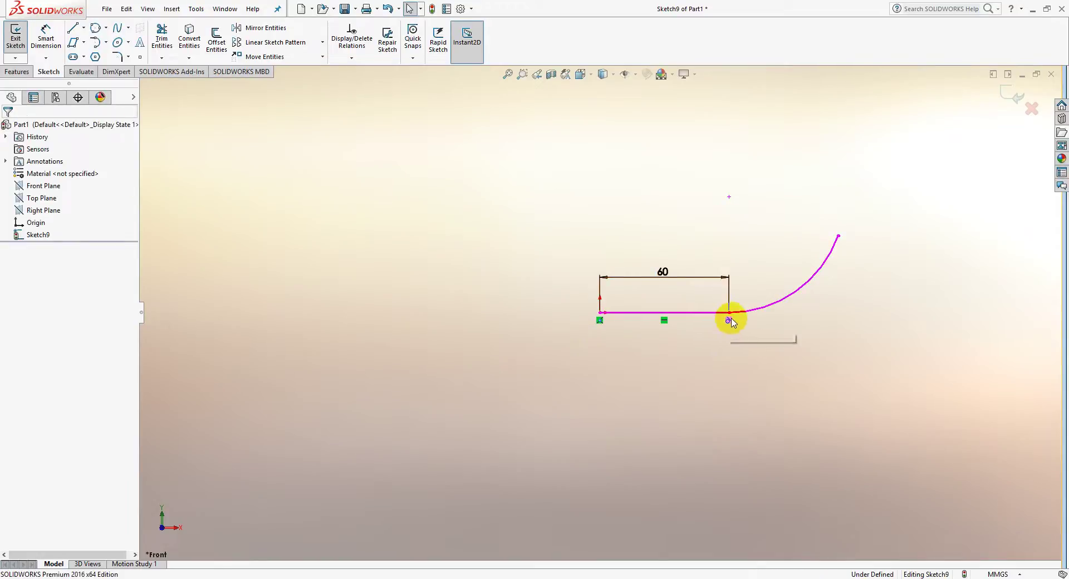
# - Flatten the tangent arc to a radius of about 282 mm by moving its free end to about X 98 mm, Y 2.5 mm
pyautogui.click(835, 248)
pyautogui.moveTo(838, 237); pyautogui.dragTo(862, 371)
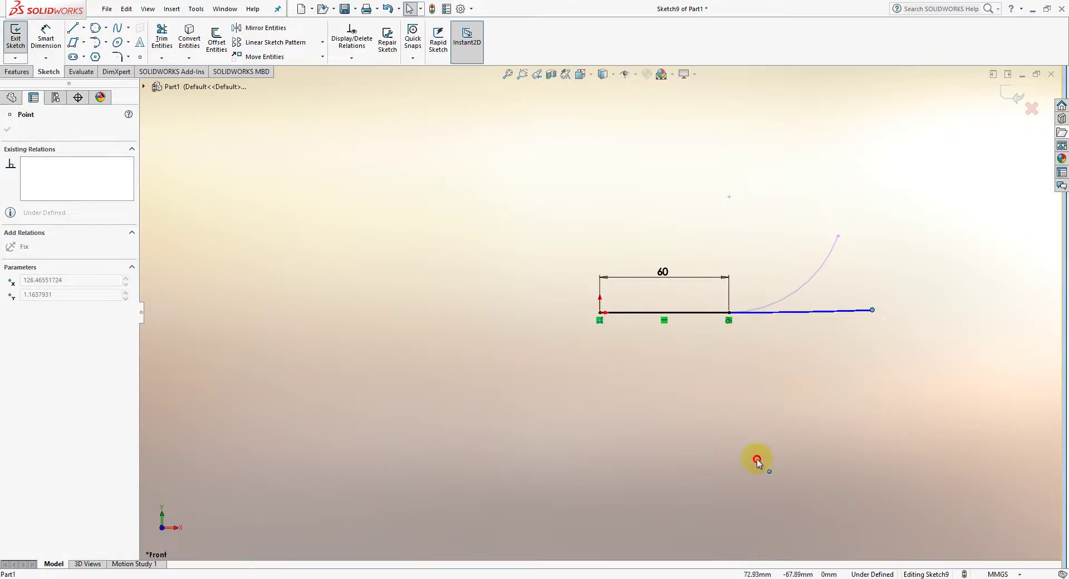
pyautogui.moveTo(872, 333); pyautogui.dragTo(760, 260)
pyautogui.click(780, 292)
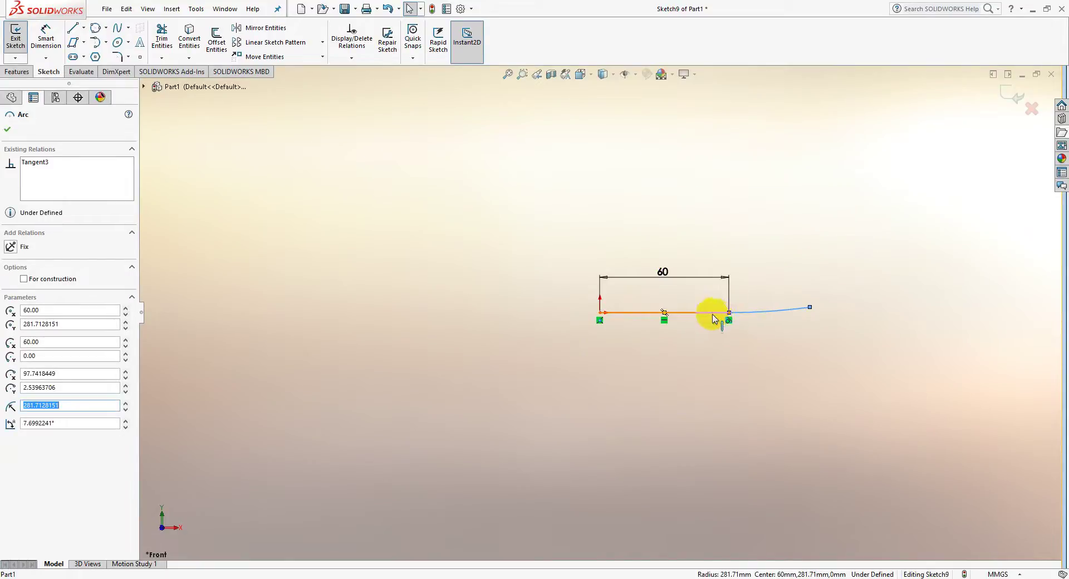
# - Delete the horizontal 60 mm line that the arc is tangent to
pyautogui.click(638, 335)
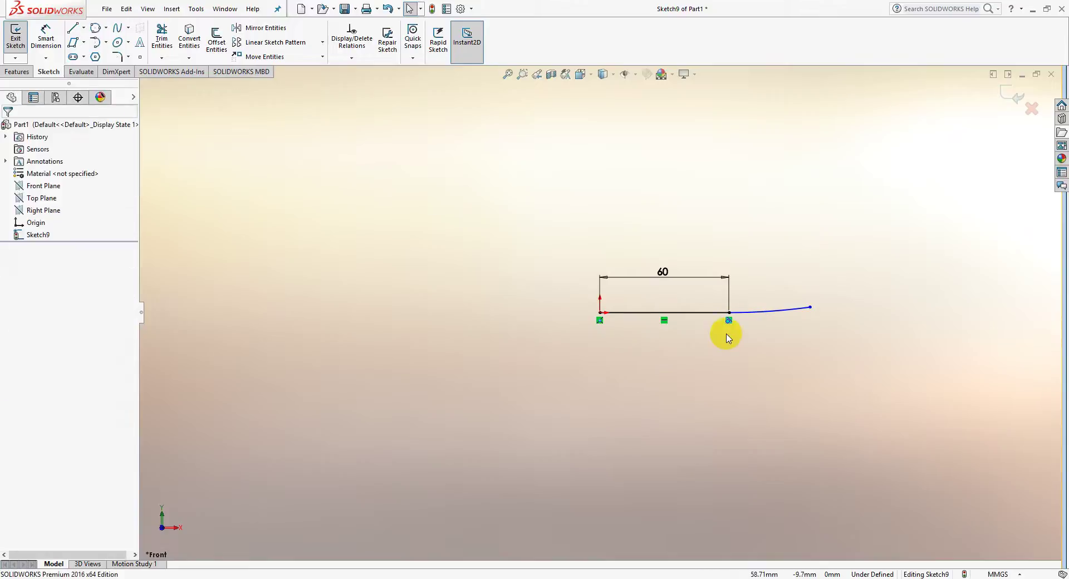
pyautogui.click(690, 315)
pyautogui.press('Delete')
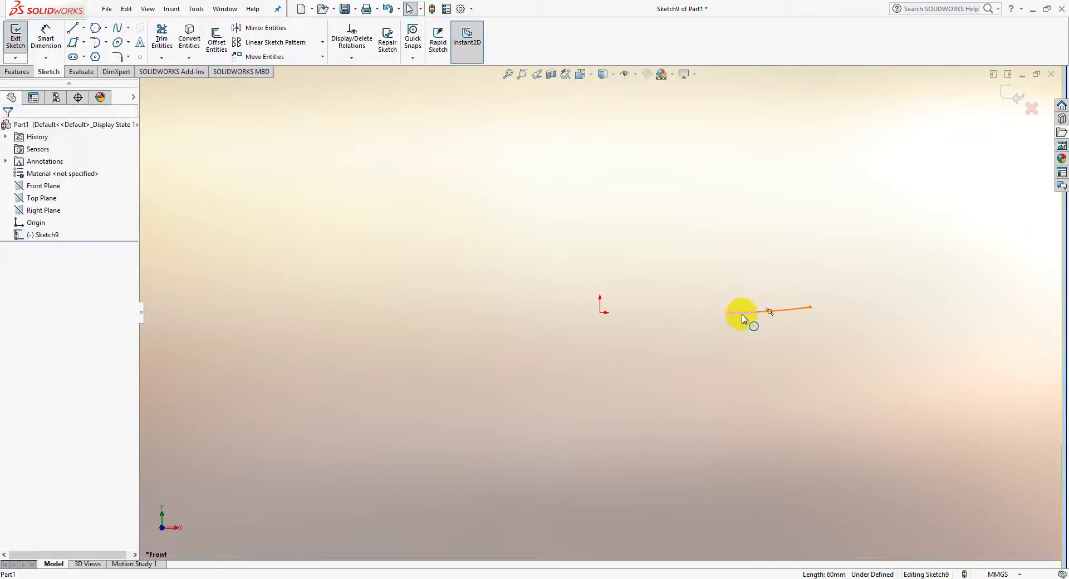
# - Delete the remaining tangent arc so the sketch is empty
pyautogui.click(769, 311)
pyautogui.press('Delete')
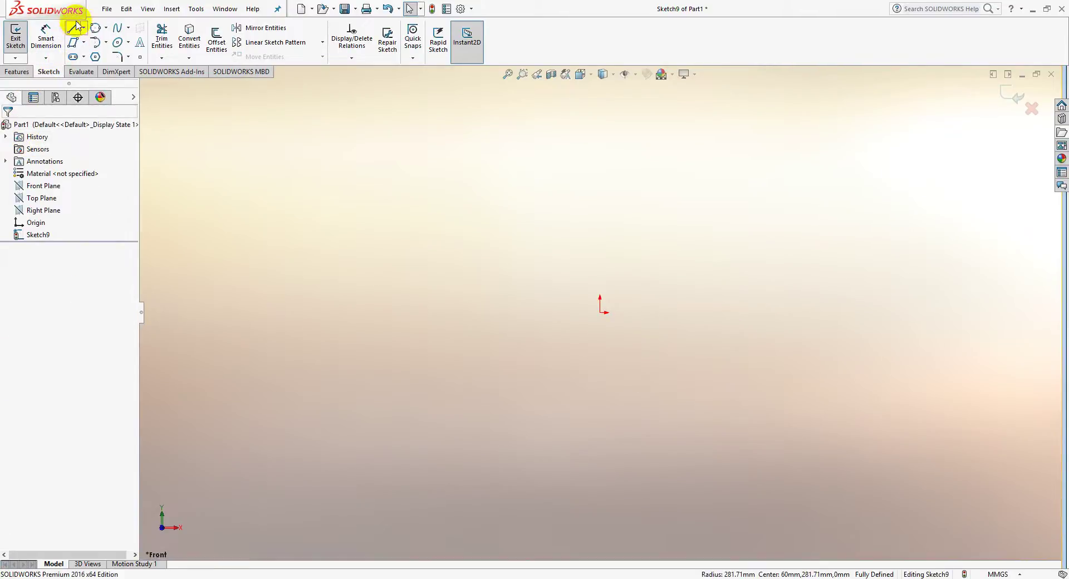
# - Sketch a 3 Point Arc from the origin to about X 75 mm, Y 26 mm, bulging upward with a radius of about 45 mm
pyautogui.click(98, 42)
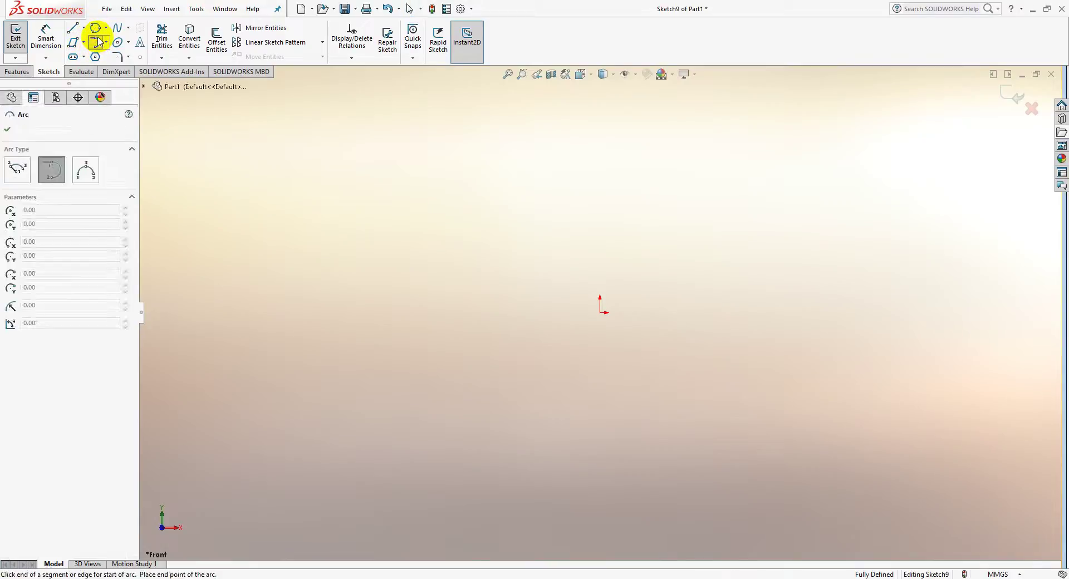
pyautogui.click(107, 41)
pyautogui.click(119, 82)
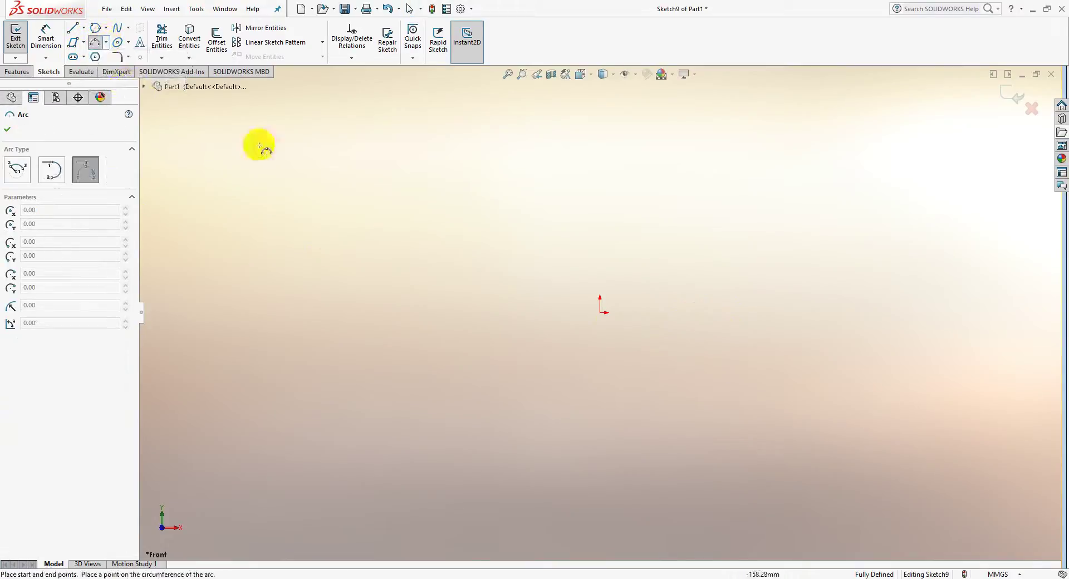
pyautogui.click(599, 312)
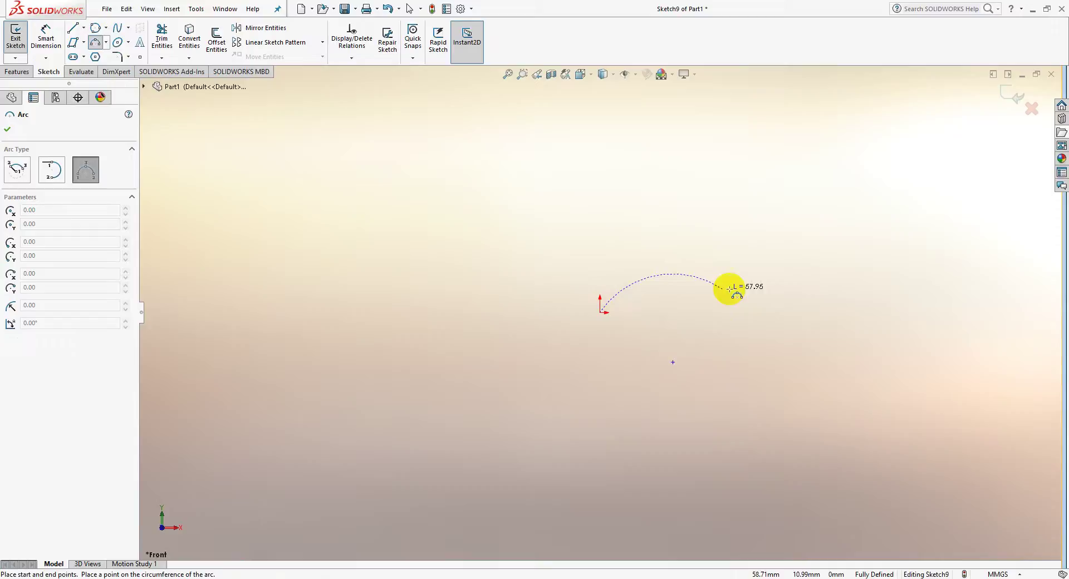
pyautogui.click(762, 256)
pyautogui.click(659, 242)
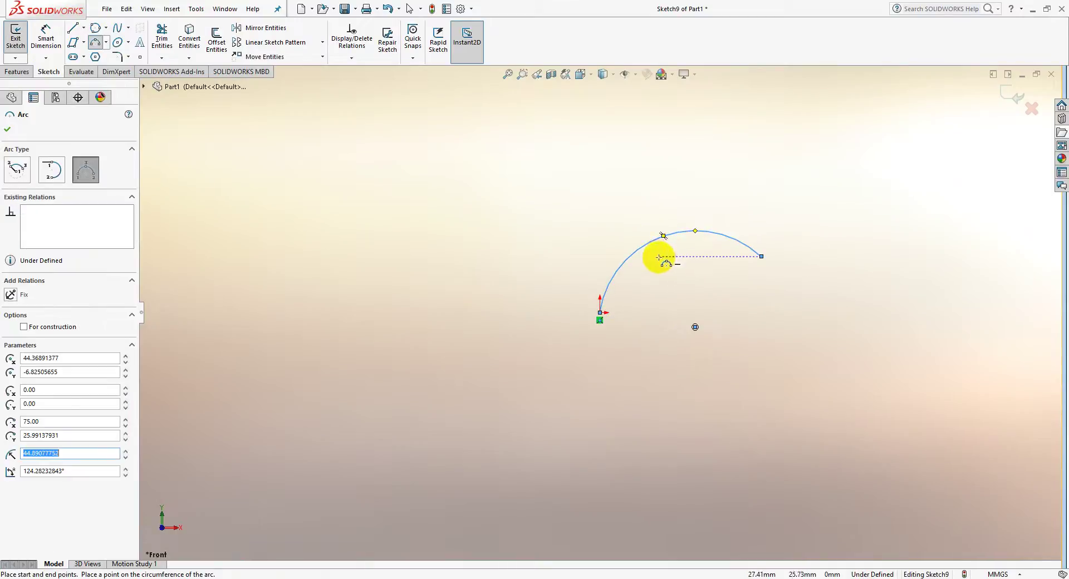
pyautogui.press('Escape')
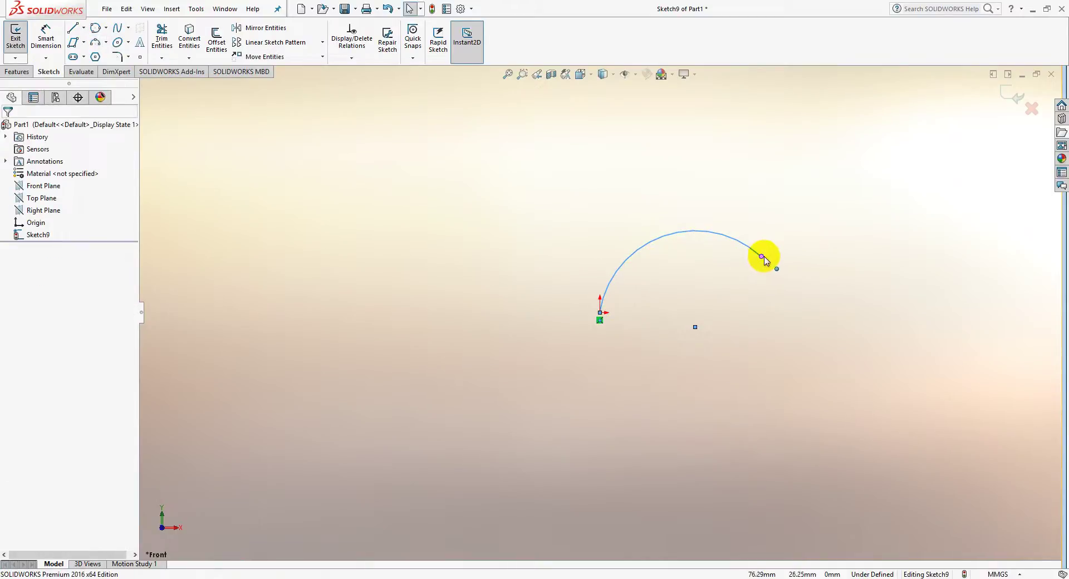
# - Move the arc's free end level with the origin at about X 79.4 mm and make both endpoints horizontal to each other
pyautogui.moveTo(763, 257); pyautogui.dragTo(770, 315)
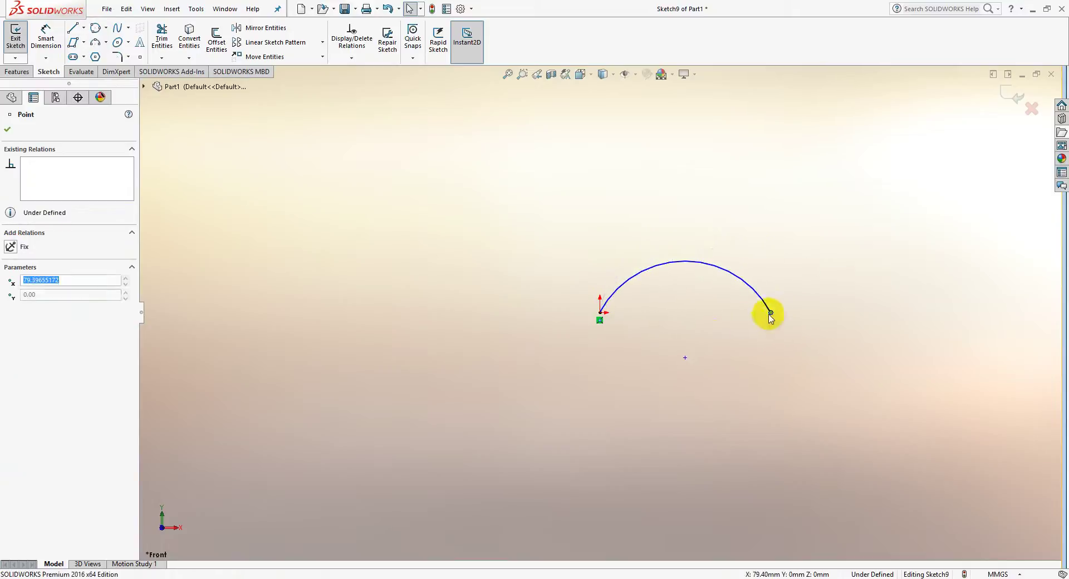
pyautogui.keyDown('ctrl'); pyautogui.click(600, 315); pyautogui.keyUp('ctrl')
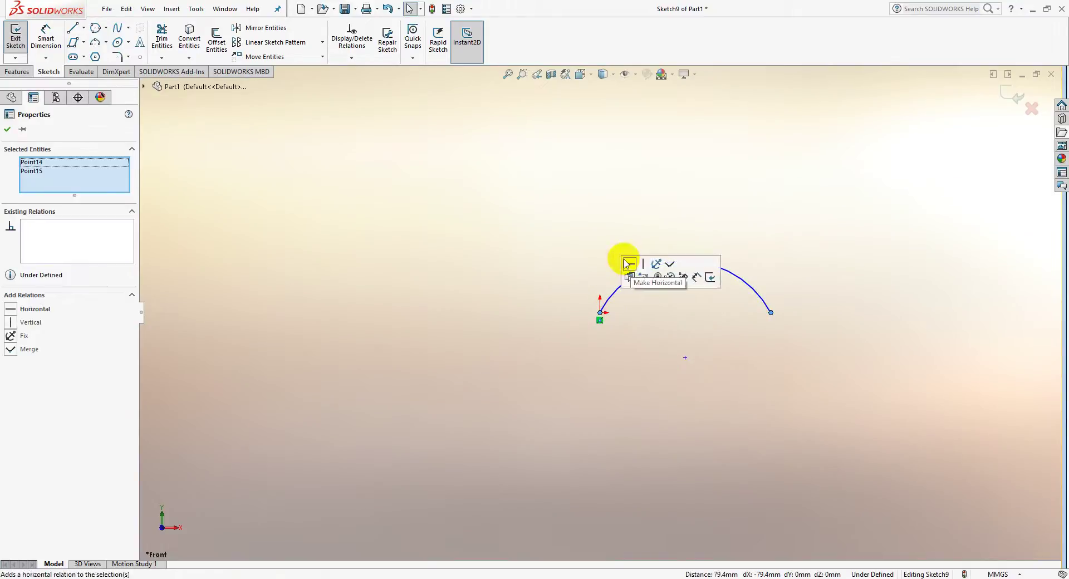
pyautogui.click(625, 262)
pyautogui.click(163, 124)
# - Dimension the horizontal distance between the arc's two endpoints as 80 mm, placed below the arc
pyautogui.click(45, 35)
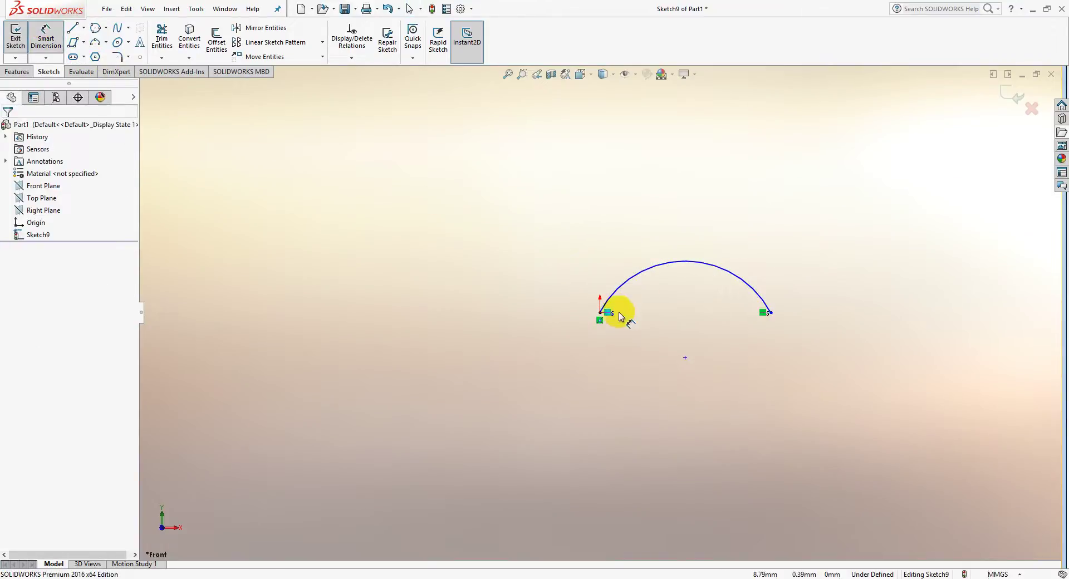
pyautogui.click(600, 313)
pyautogui.click(770, 312)
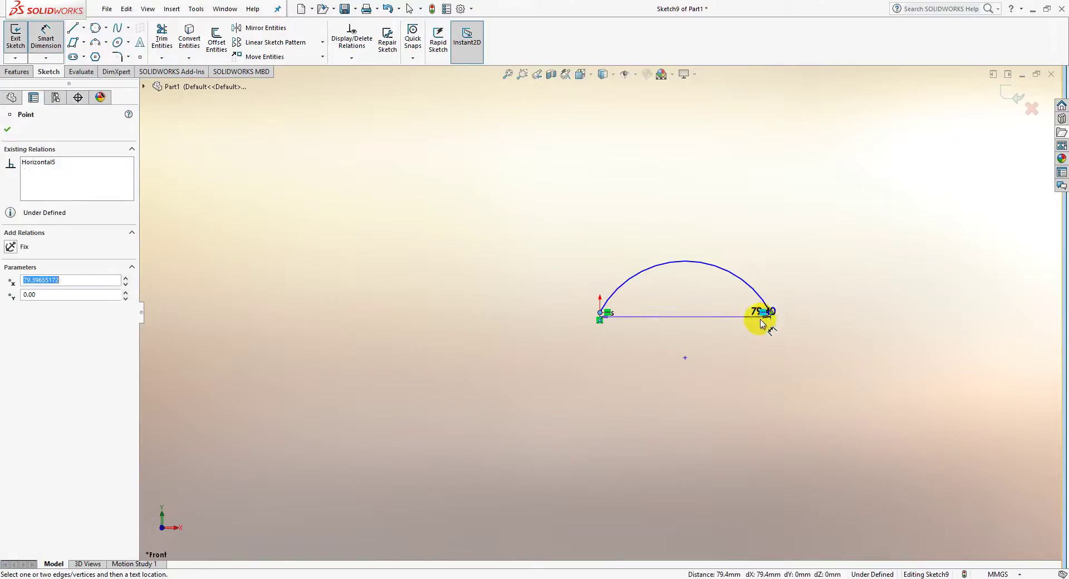
pyautogui.click(696, 409)
pyautogui.write('80')
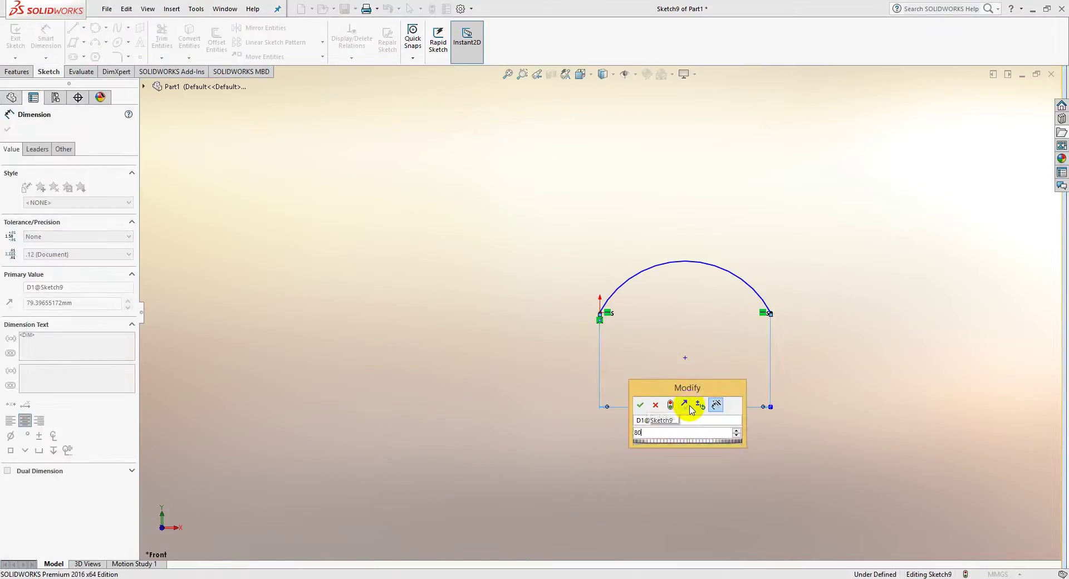
pyautogui.press('Return')
pyautogui.press('Escape')
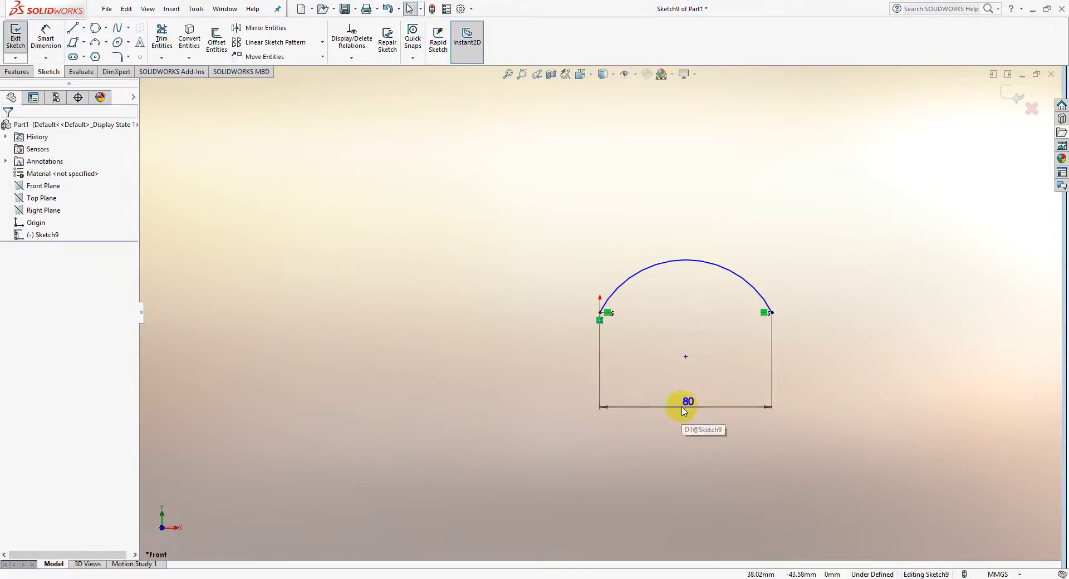
# - Try moving the arc's centre point, and flatten the arc to a radius of about 50.2 mm by pulling its curve downward
pyautogui.moveTo(688, 359); pyautogui.dragTo(688, 326)
pyautogui.click(686, 357)
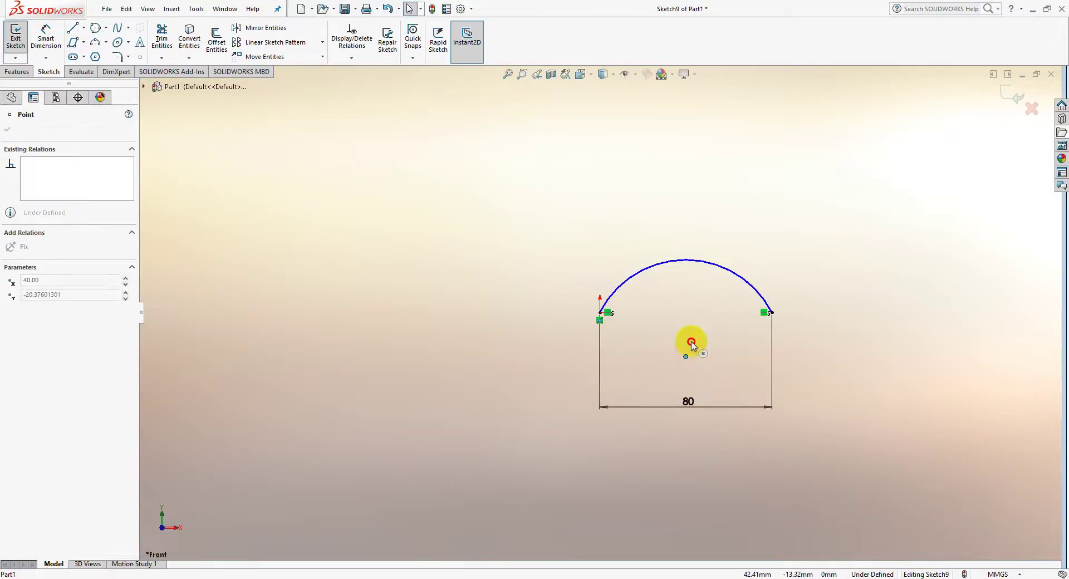
pyautogui.moveTo(663, 267); pyautogui.dragTo(686, 271)
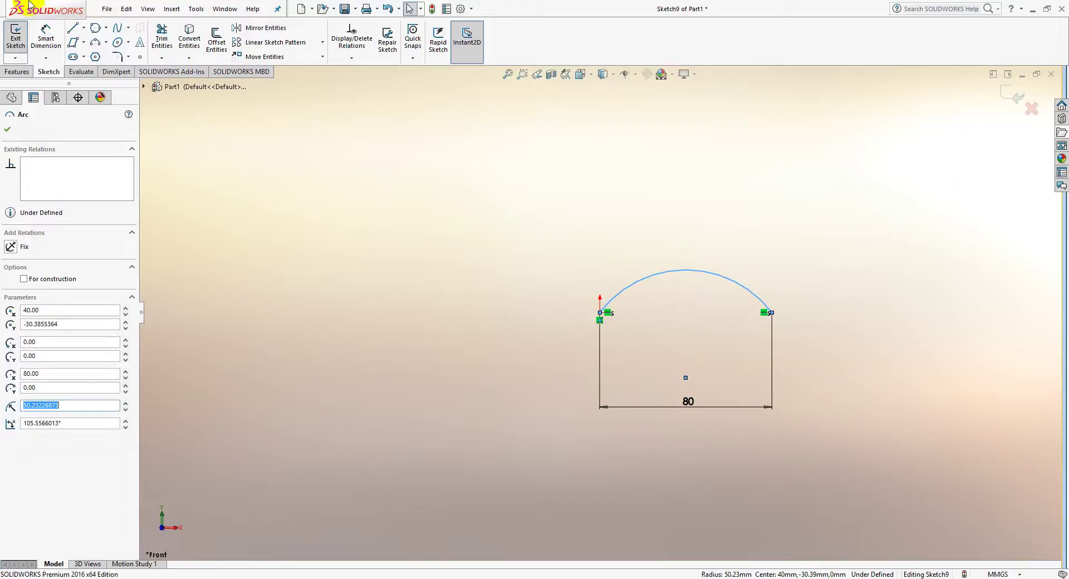
# - Dimension the arc's radius as 50 mm
pyautogui.click(47, 34)
pyautogui.click(619, 291)
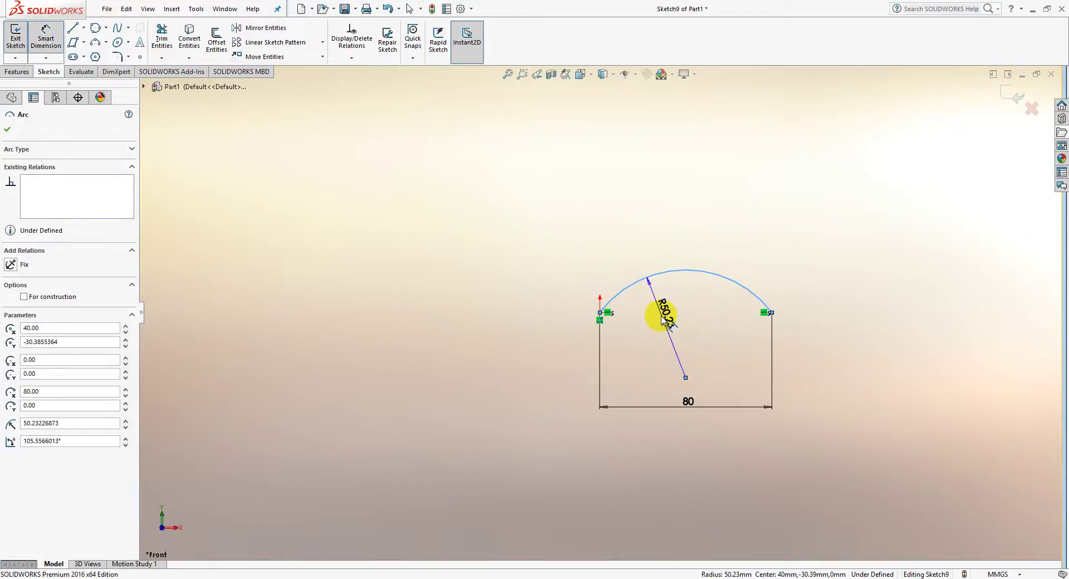
pyautogui.click(665, 329)
pyautogui.write('50.00mm')
pyautogui.press('Return')
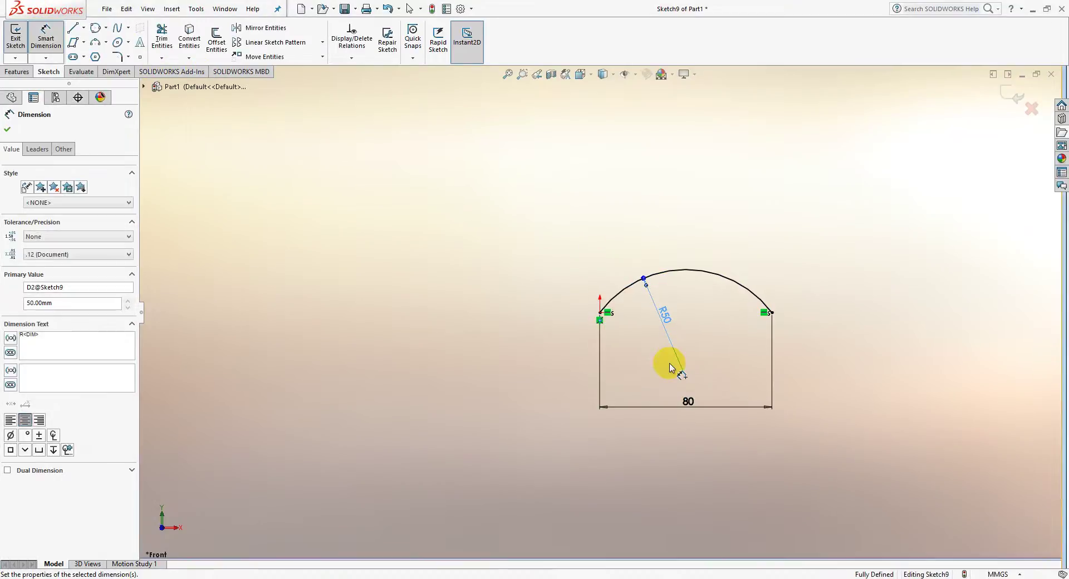
pyautogui.press('Escape')
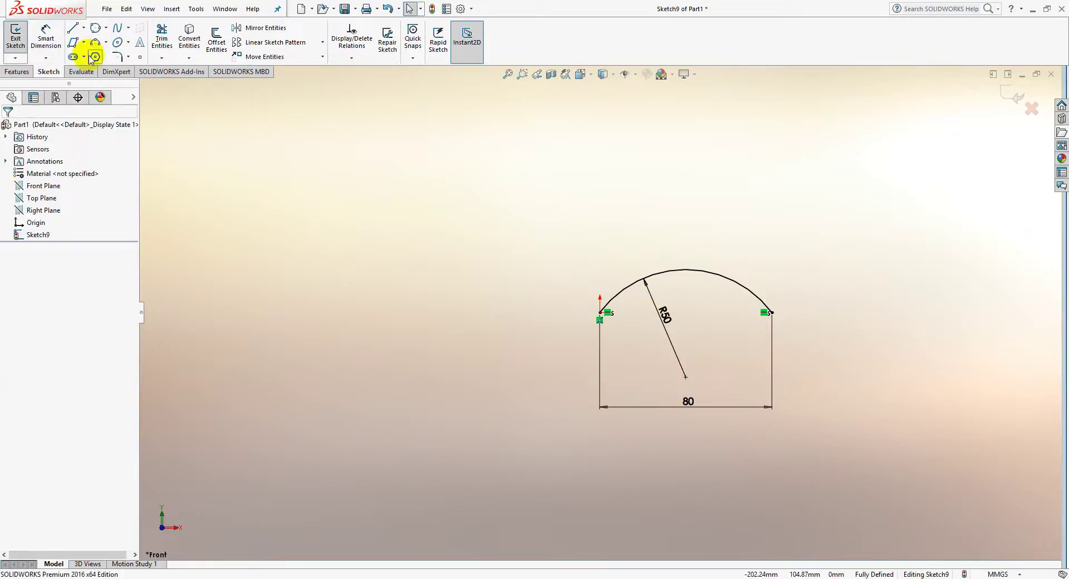
# - Sketch a Tangent Arc from the end of the R50 arc away from the origin, dipping below it to form an S-shaped curve
pyautogui.click(96, 44)
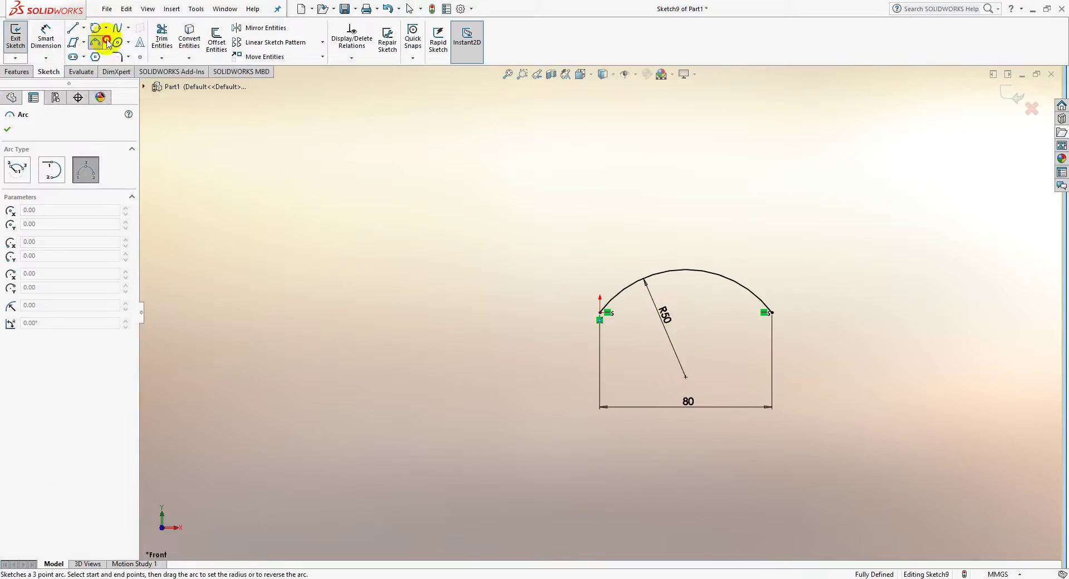
pyautogui.click(106, 42)
pyautogui.click(116, 74)
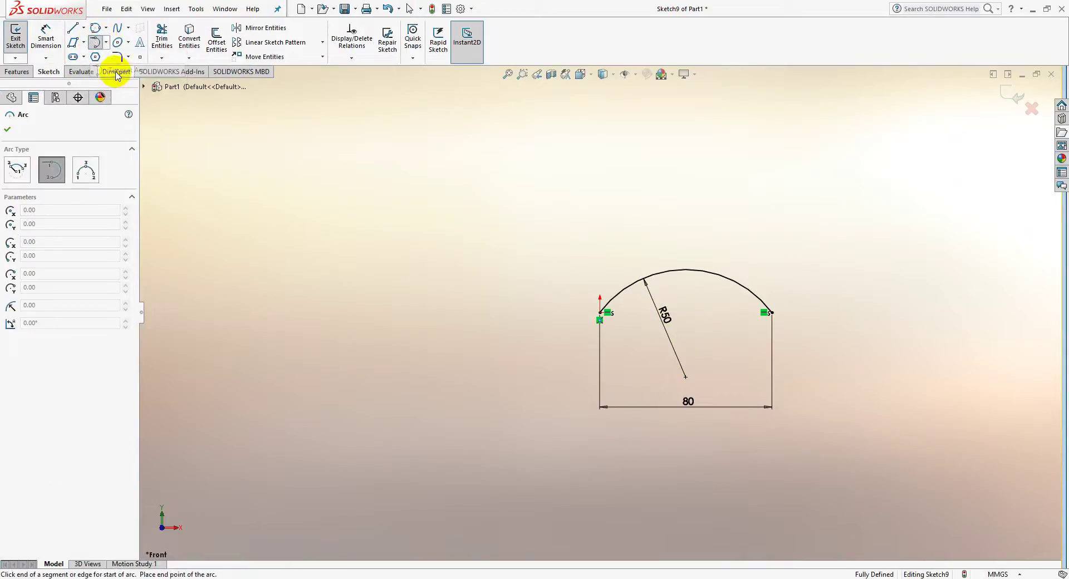
pyautogui.click(771, 312)
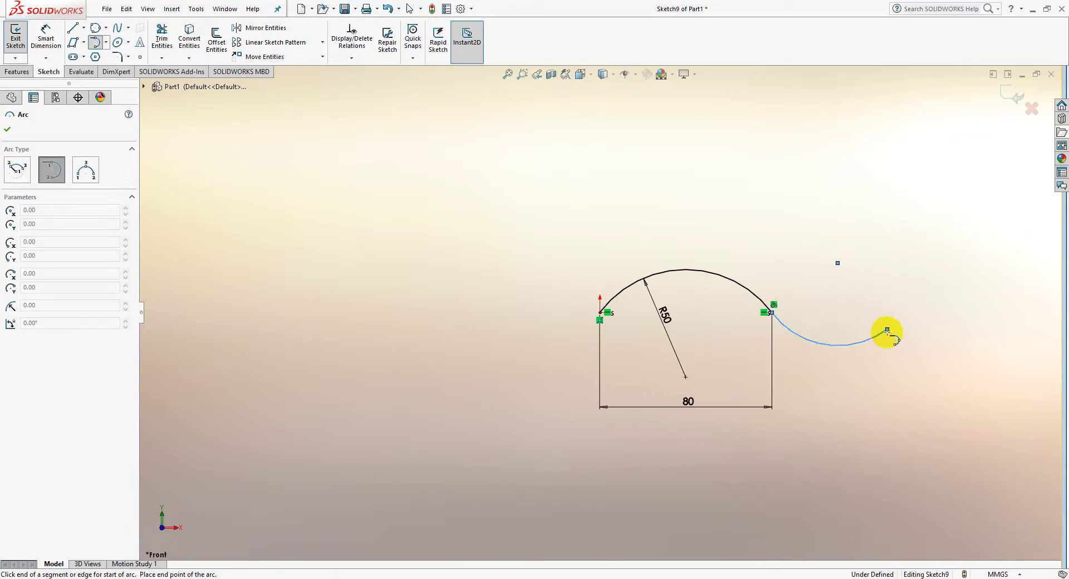
pyautogui.click(886, 330)
pyautogui.press('Escape')
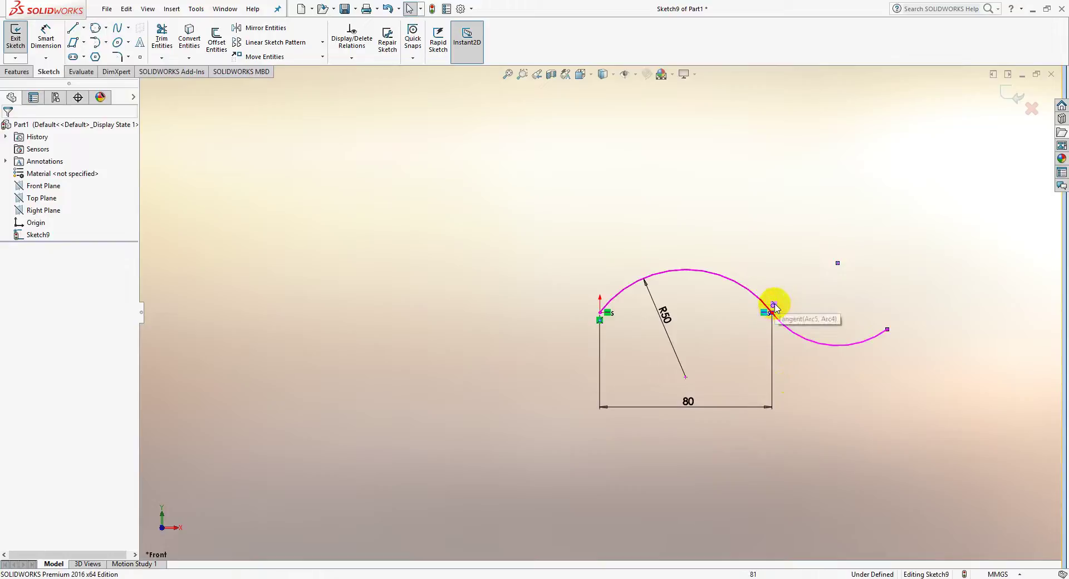
# - Check the tangent arc at its joint, and delete both arcs together with their dimensions
pyautogui.click(777, 321)
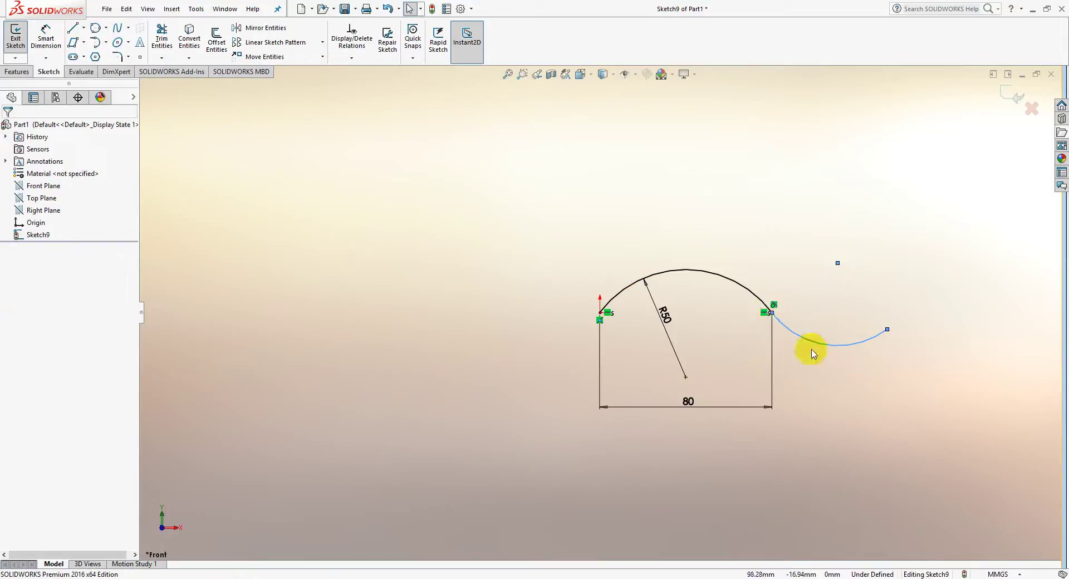
pyautogui.click(919, 374)
pyautogui.moveTo(955, 456); pyautogui.dragTo(467, 208)
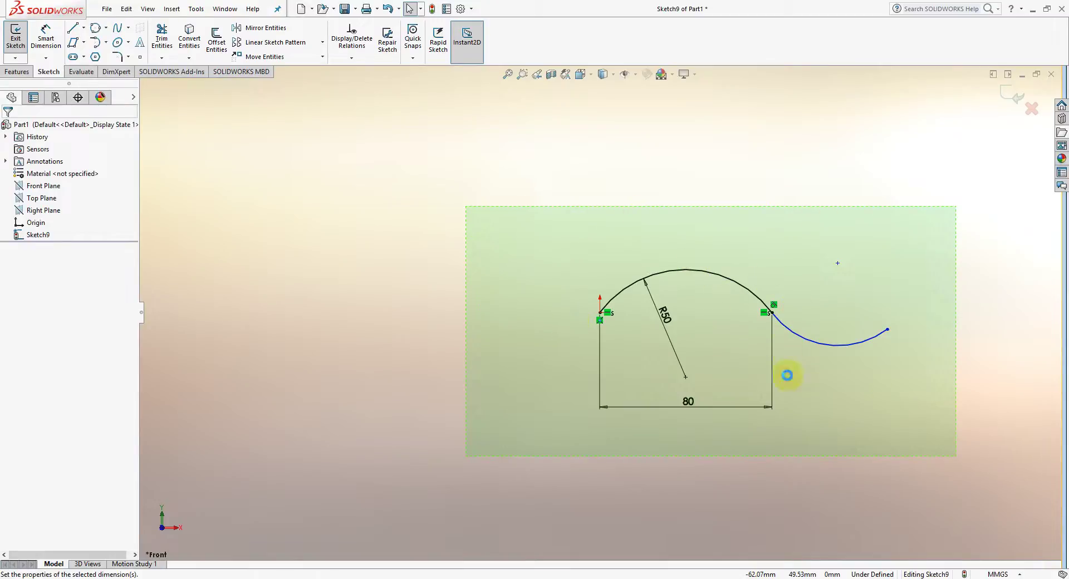
pyautogui.moveTo(466, 207); pyautogui.dragTo(465, 206)
pyautogui.press('Delete')
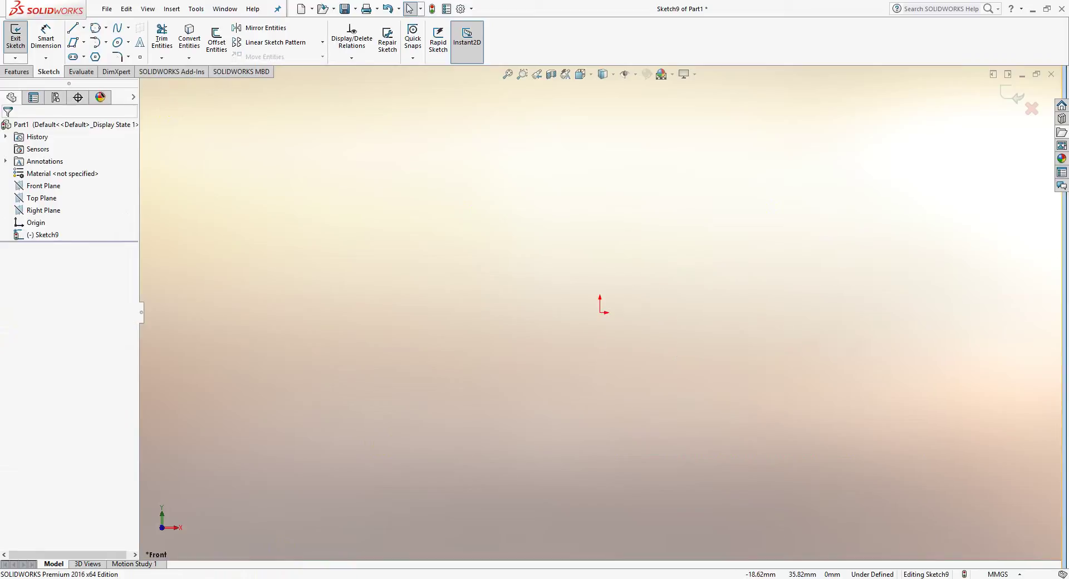